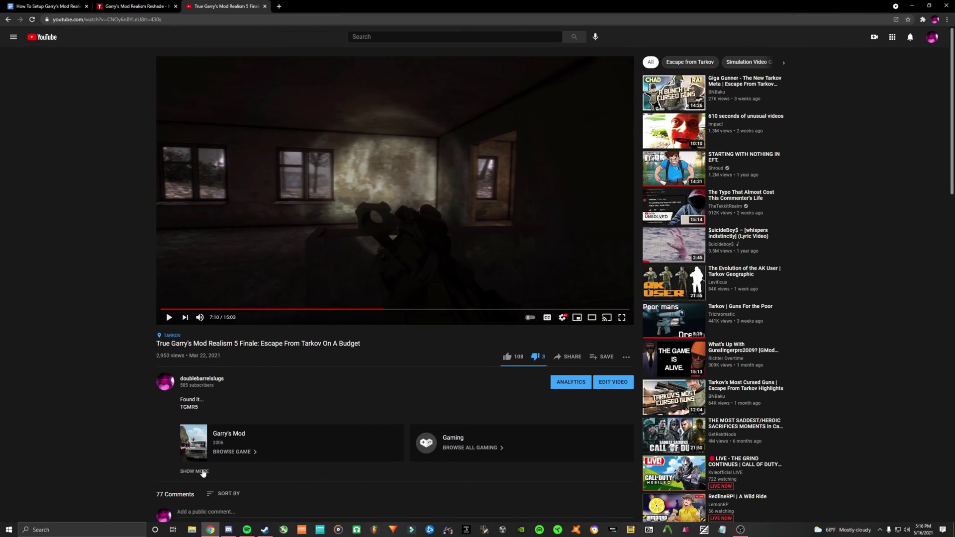
- Look through the video's description and the Steam Workshop realism collection's description
{"action": "scroll", "coordinate": [478, 298], "scroll_direction": "down", "scroll_amount": 3}
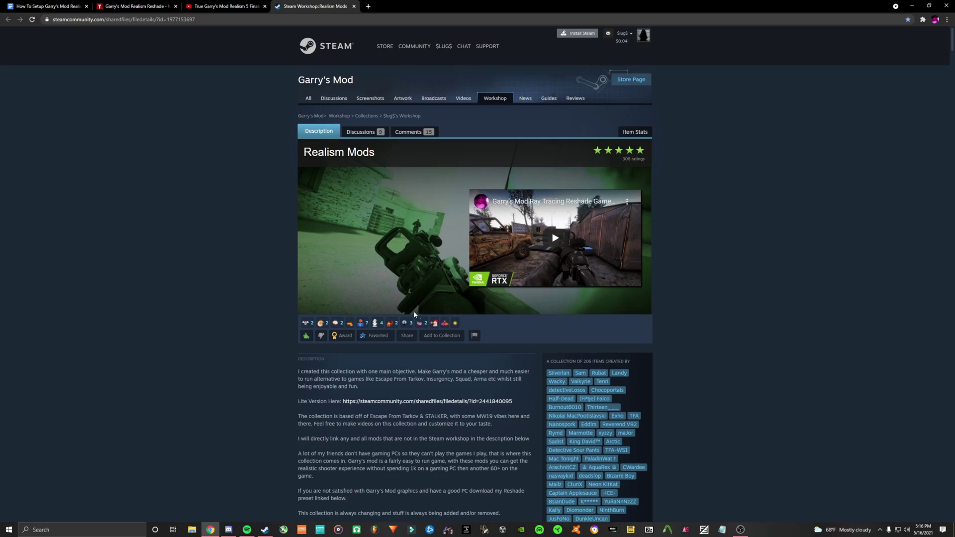
{"action": "scroll", "coordinate": [304, 267], "scroll_direction": "down", "scroll_amount": 3}
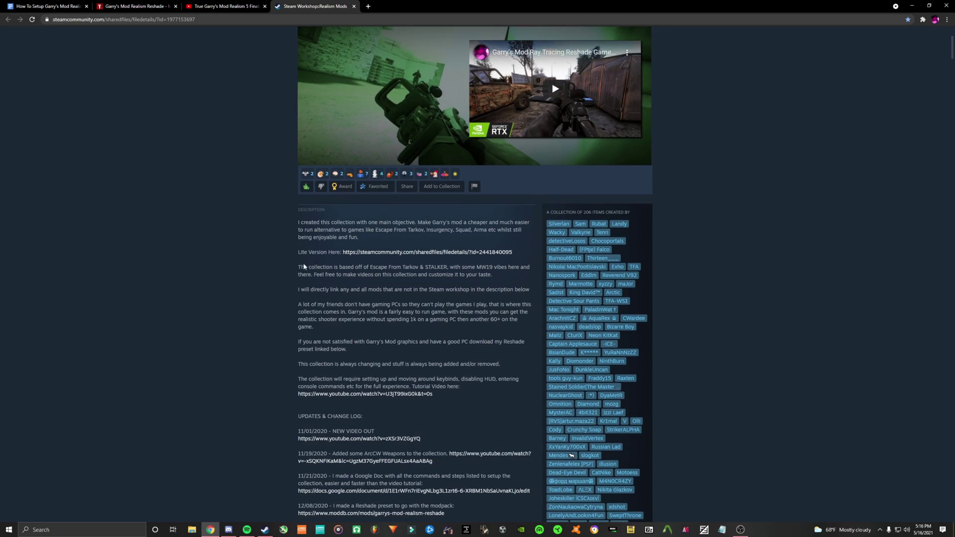
{"action": "scroll", "coordinate": [343, 267], "scroll_direction": "down", "scroll_amount": 20}
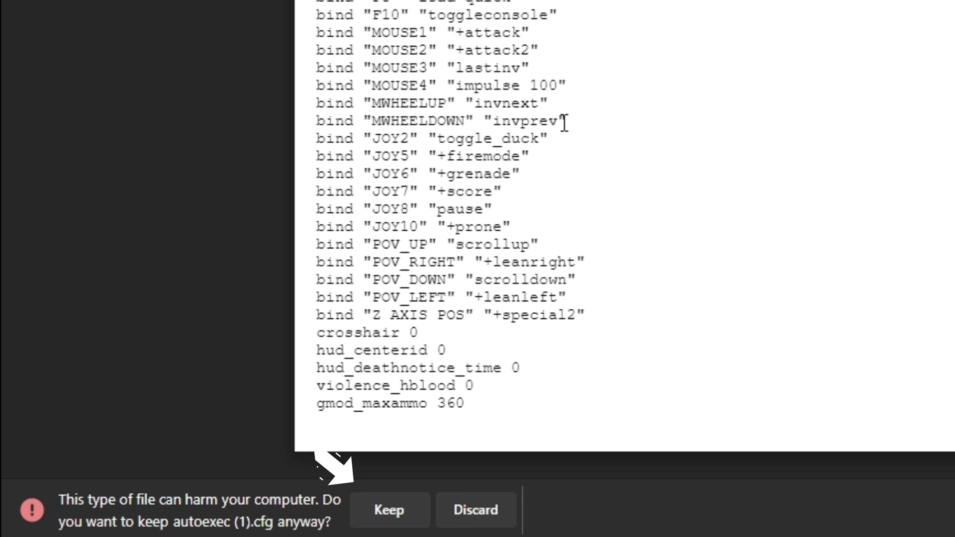
- Keep the downloaded autoexec config despite the file warning and copy the autoexec file from the Downloads folder
{"action": "left_click", "coordinate": [398, 511]}
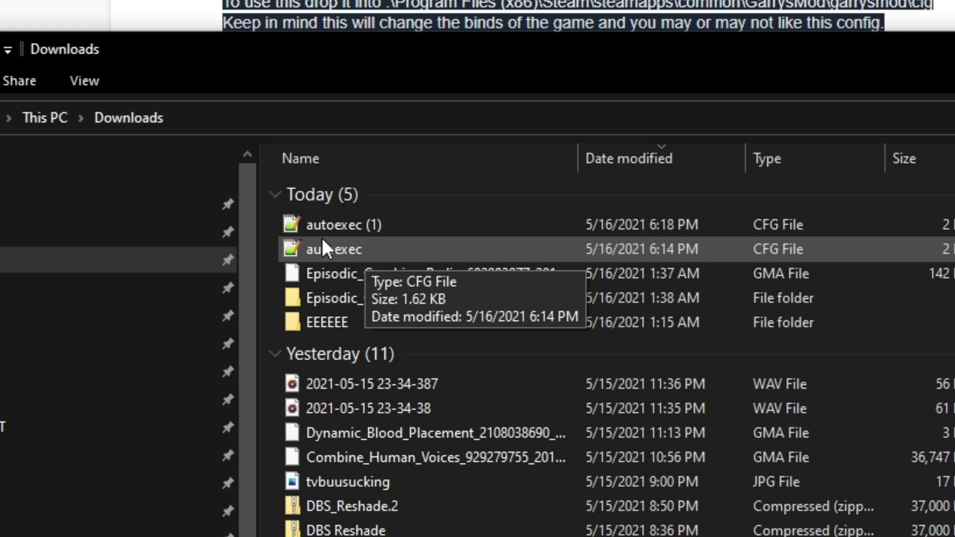
{"action": "left_click", "coordinate": [374, 251]}
{"action": "right_click", "coordinate": [327, 248]}
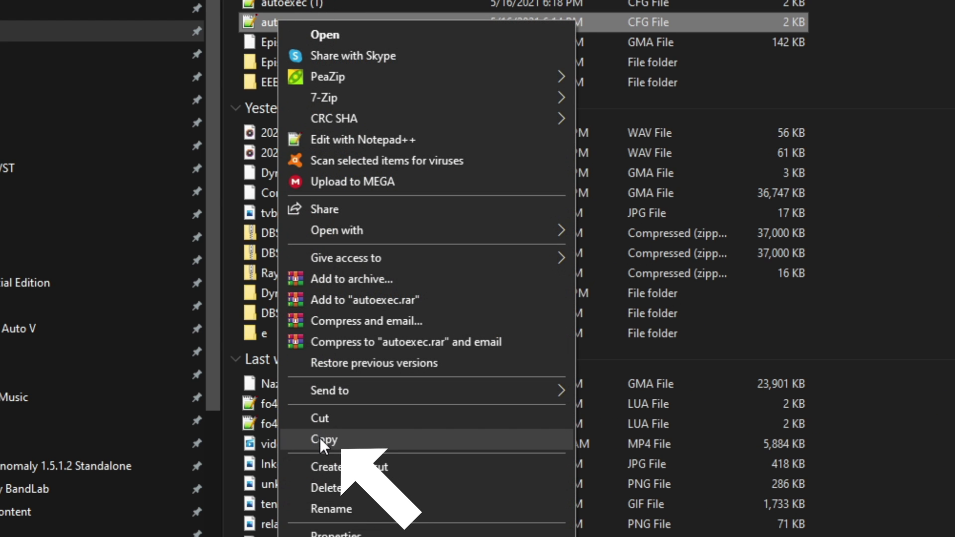
{"action": "left_click", "coordinate": [321, 439]}
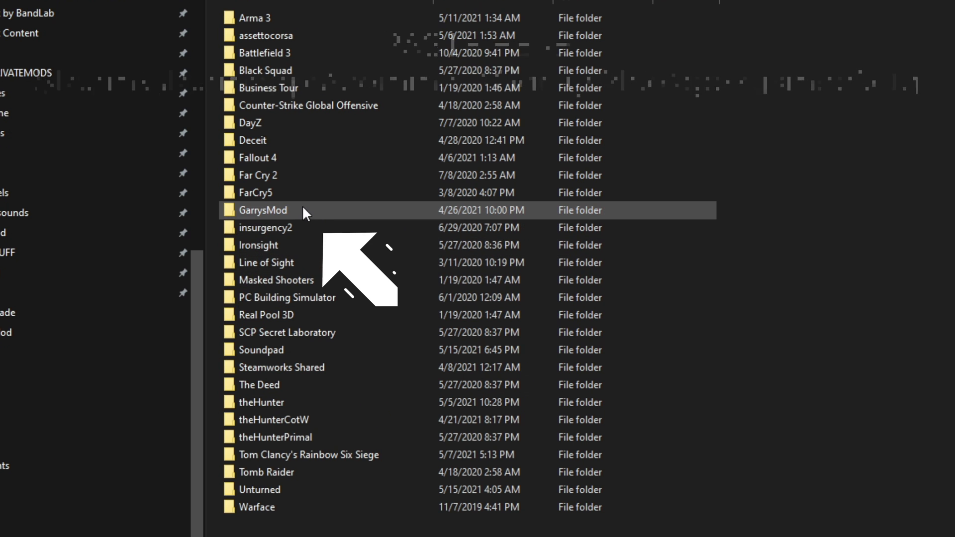
- Open the GarrysMod\garrysmod\cfg folder inside Steam's steamapps\common directory
{"action": "double_click", "coordinate": [264, 210]}
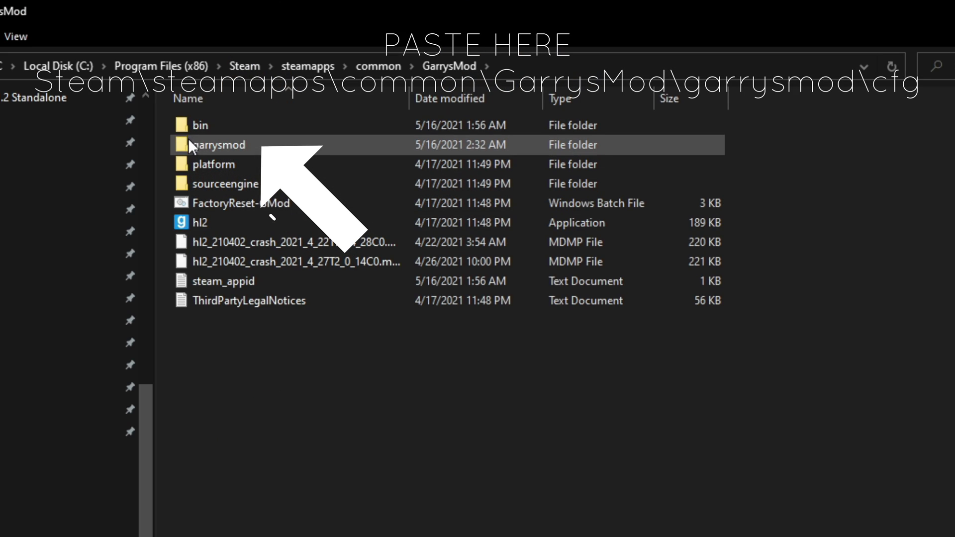
{"action": "double_click", "coordinate": [263, 145]}
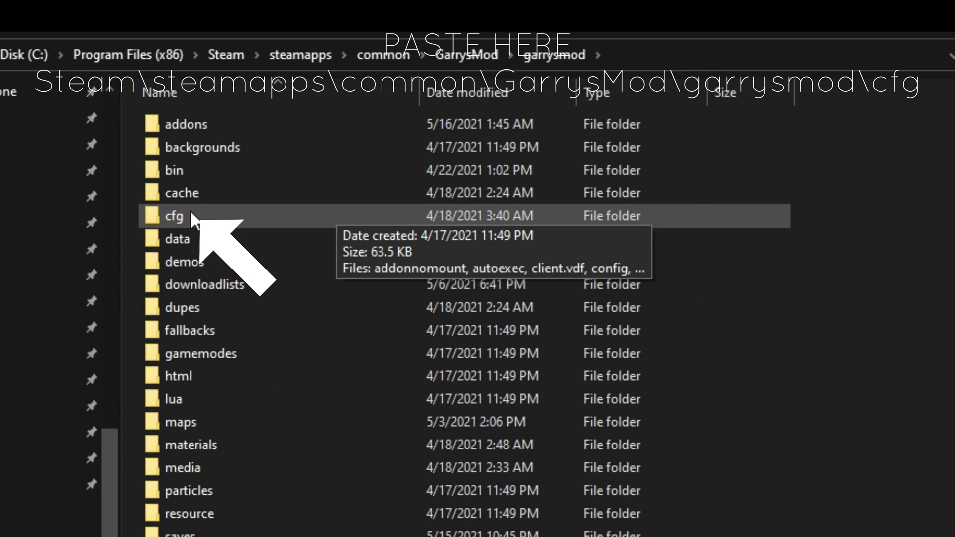
{"action": "double_click", "coordinate": [192, 218]}
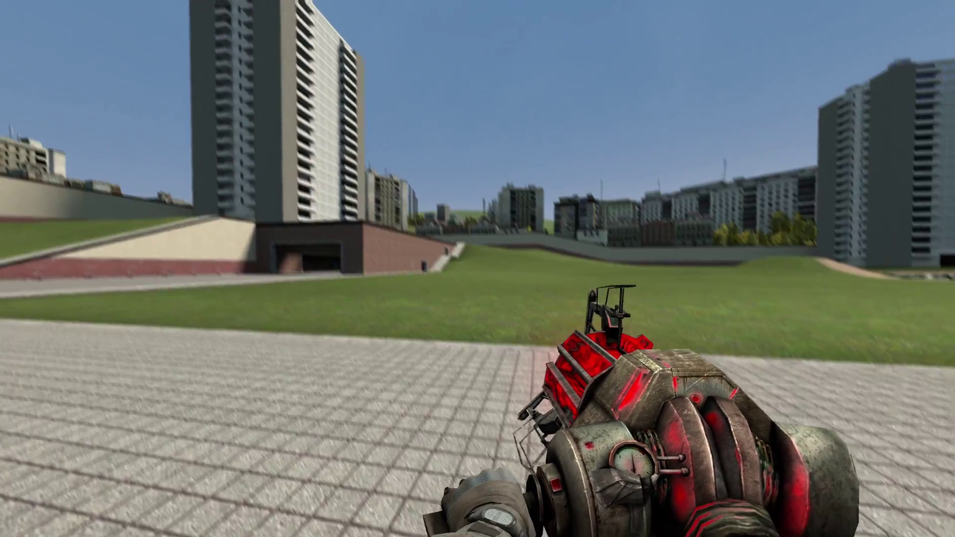
- Switch to Garry's Mod and enable Draw First Person Shadow in the Life Mod Shadows | Lighting settings
{"action": "key", "text": "q"}
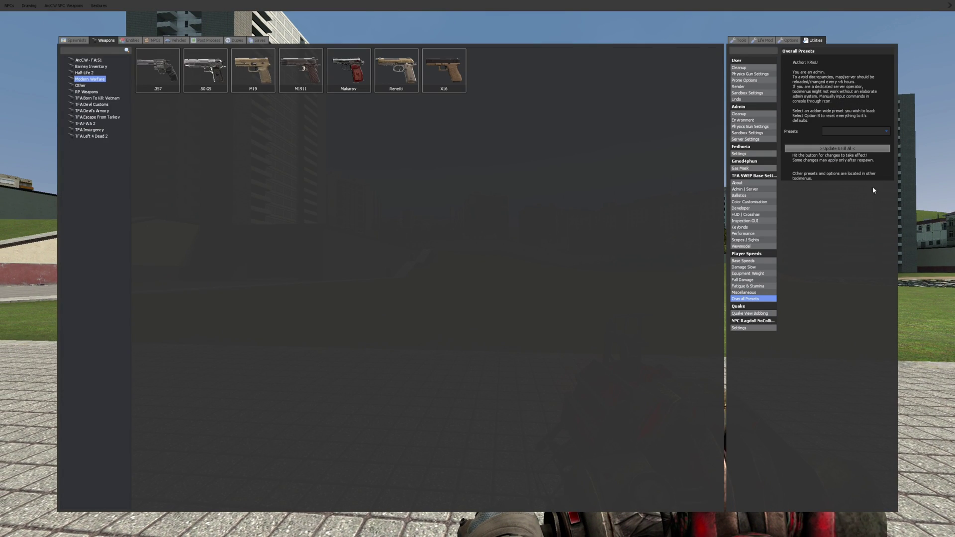
{"action": "left_click", "coordinate": [756, 41]}
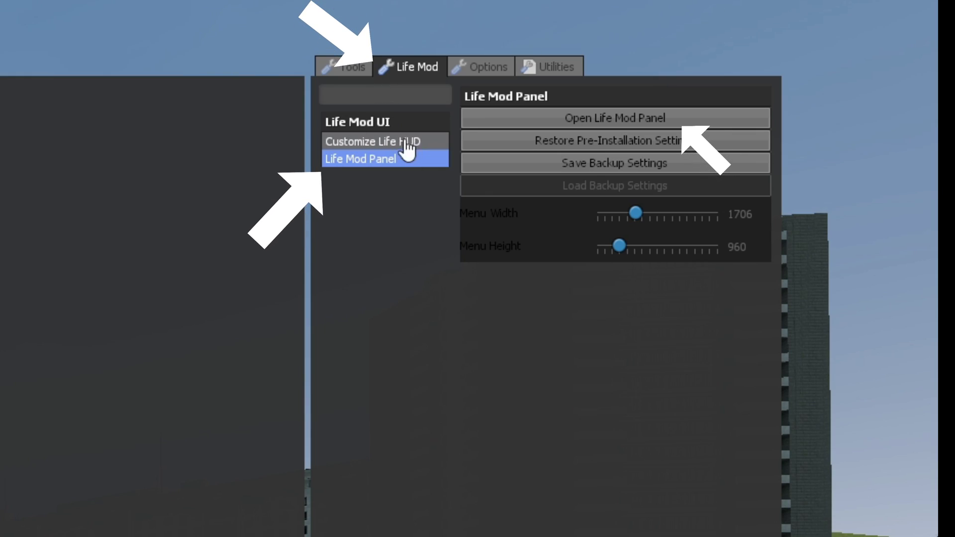
{"action": "left_click", "coordinate": [505, 124]}
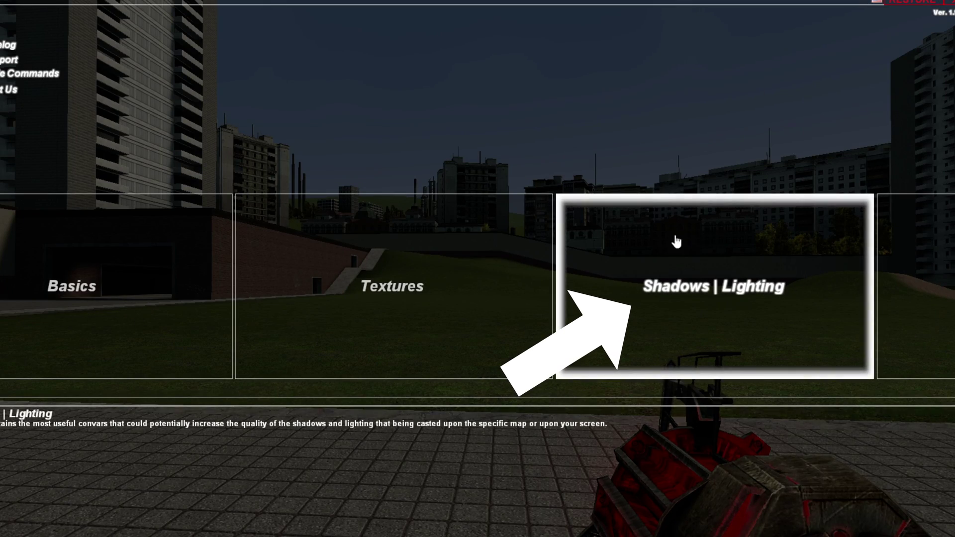
{"action": "left_click", "coordinate": [688, 245]}
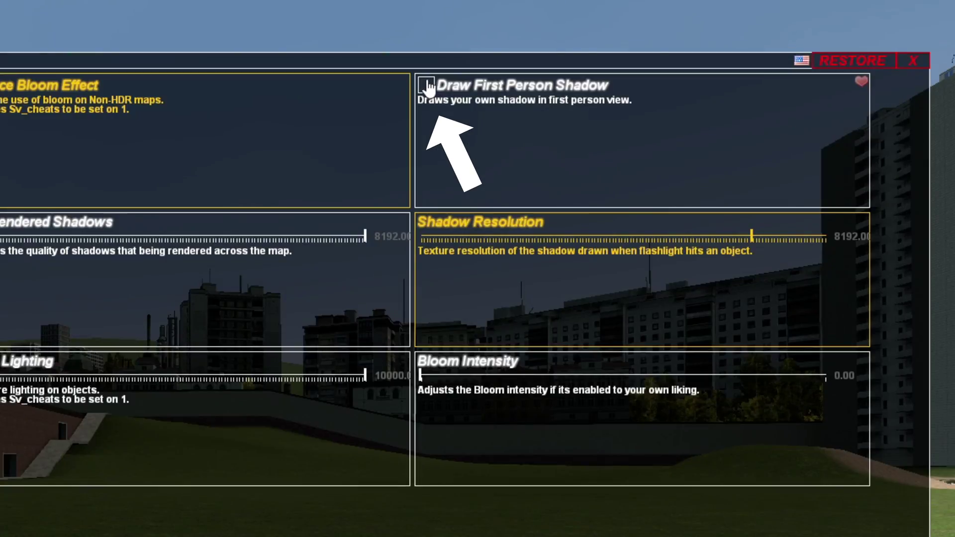
{"action": "left_click", "coordinate": [427, 85]}
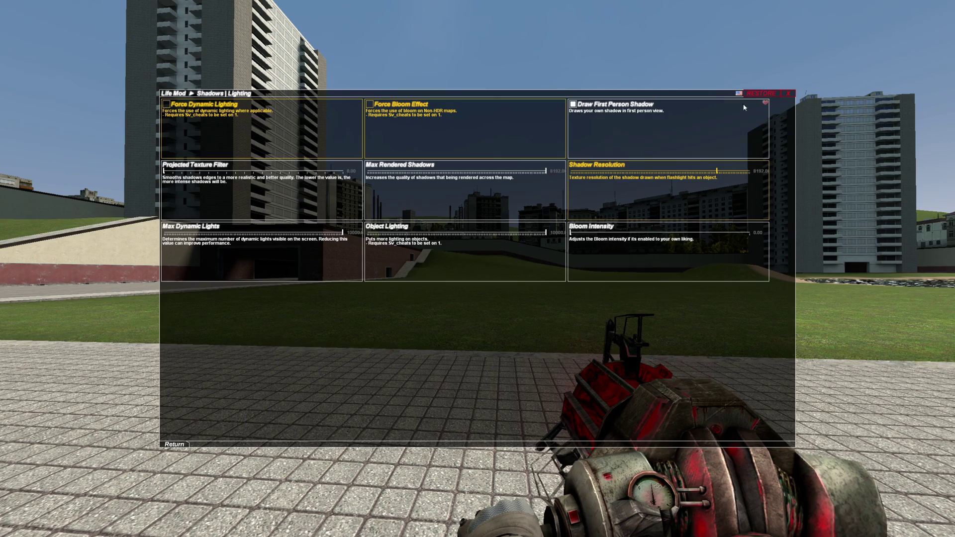
{"action": "left_click", "coordinate": [785, 93]}
{"action": "key", "text": "shift+w"}
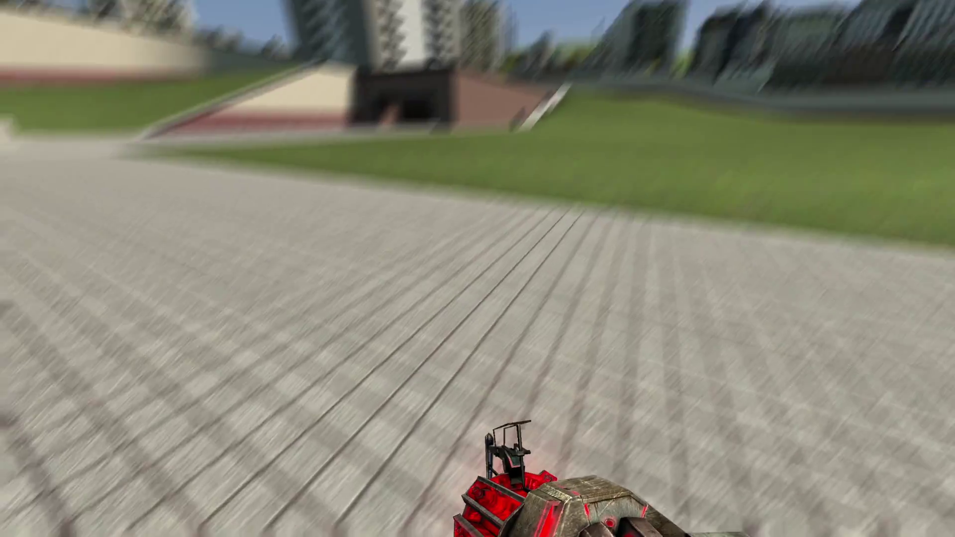
- With the pistol equipped, review the Crosshair and Firemode Helper toggles in MW Options HUD and the MW Performance settings
{"action": "key", "text": "2"}
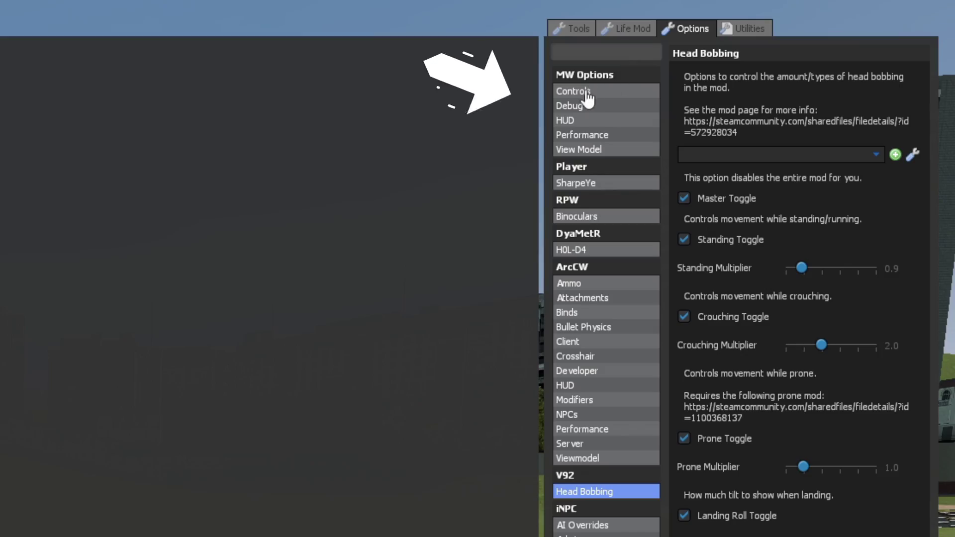
{"action": "left_click", "coordinate": [747, 81]}
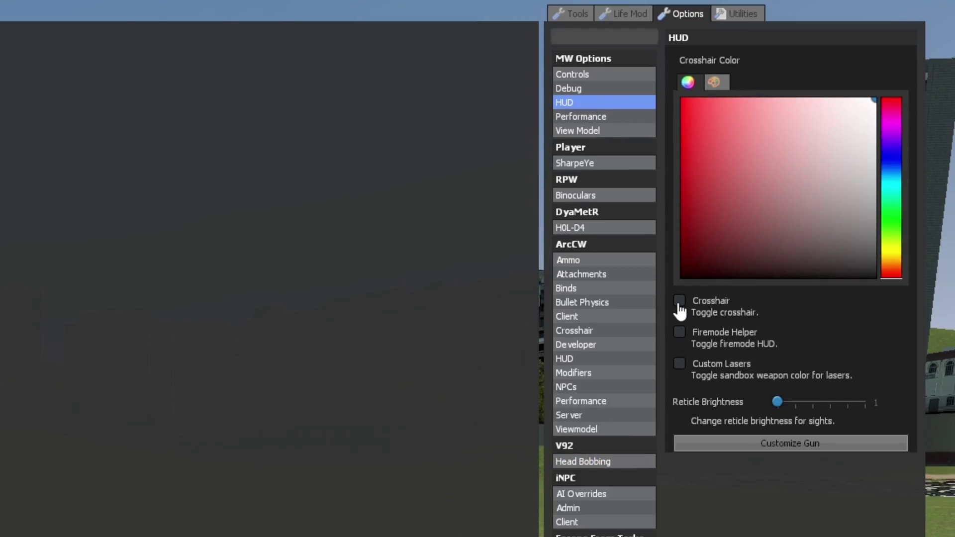
{"action": "key", "text": "q"}
{"action": "key", "text": "q"}
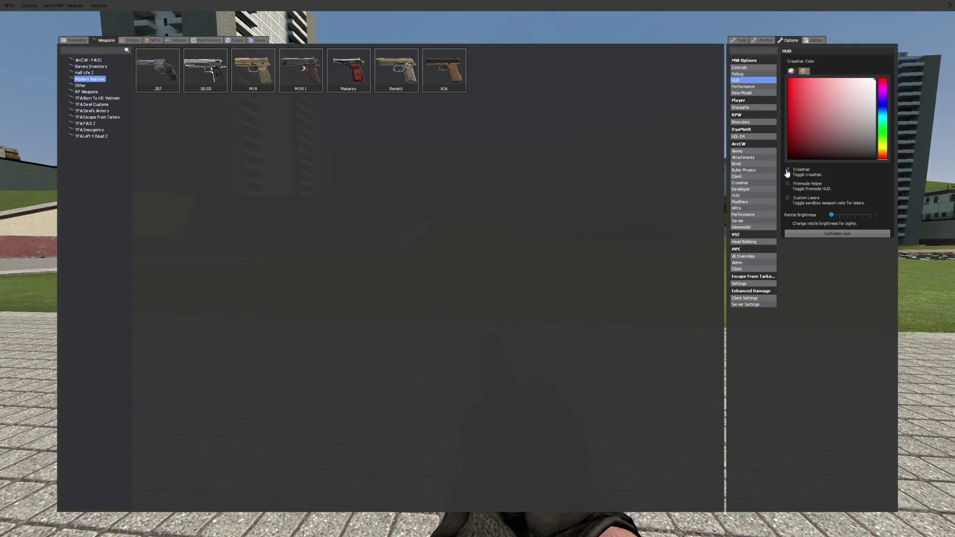
{"action": "key", "text": "q"}
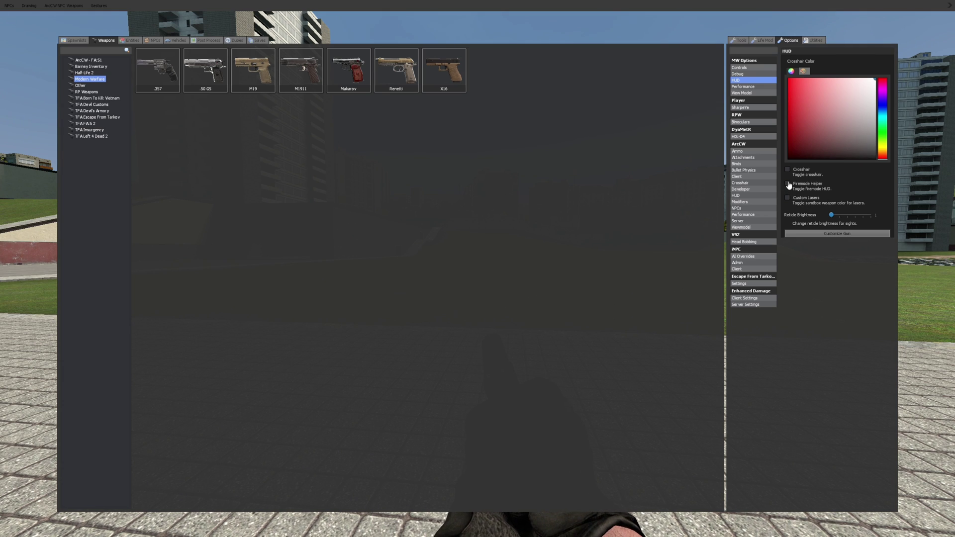
{"action": "left_click", "coordinate": [752, 87]}
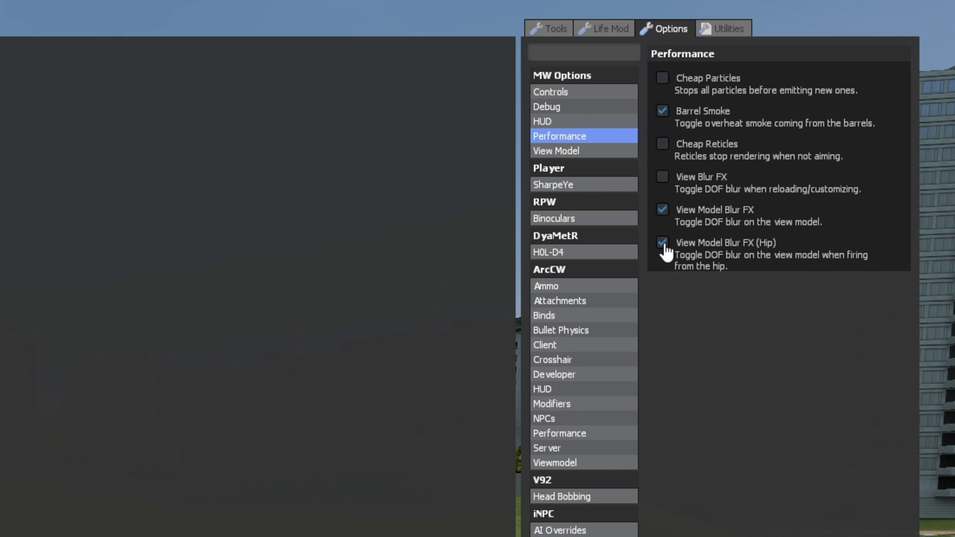
- Compare the Modern Warfare first-person arms in game and set the View Model Arms Rig to 6
{"action": "left_click", "coordinate": [557, 150]}
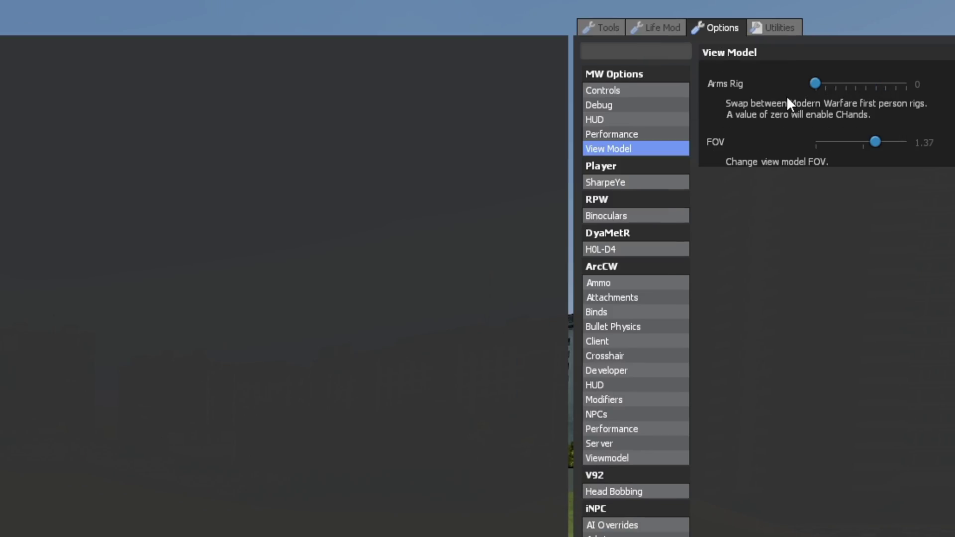
{"action": "key", "text": "q"}
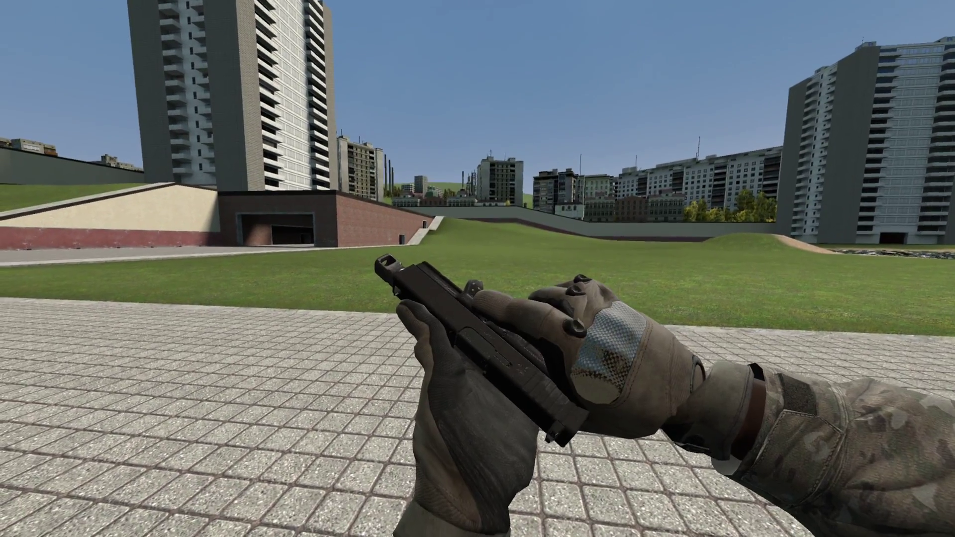
{"action": "key", "text": "q"}
{"action": "left_click_drag", "start_coordinate": [831, 65], "coordinate": [857, 65]}
{"action": "key", "text": "q"}
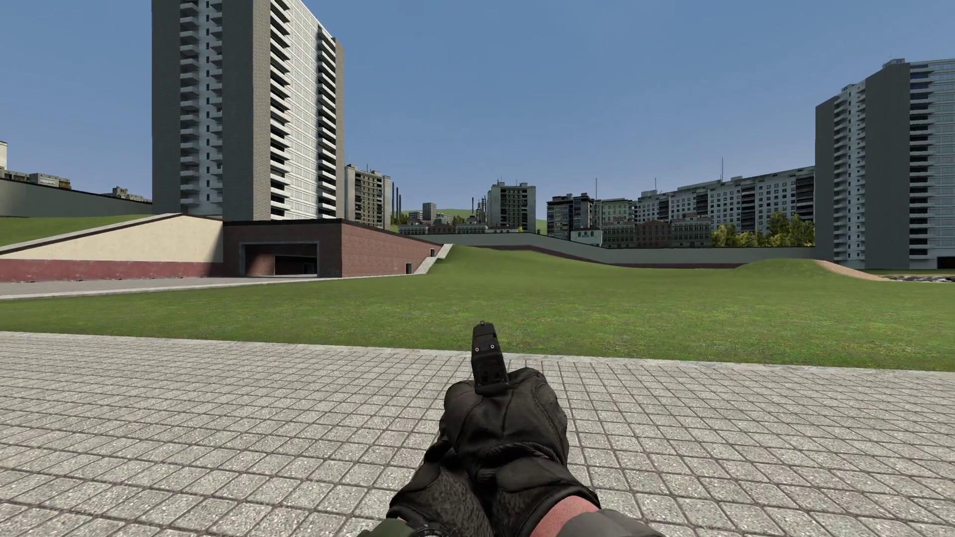
{"action": "key", "text": "q"}
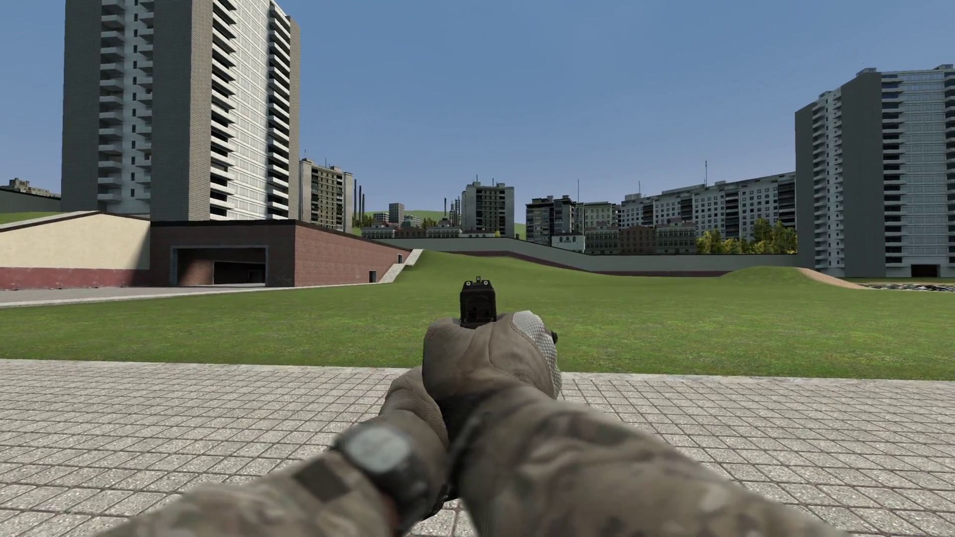
{"action": "key", "text": "q"}
{"action": "left_click_drag", "start_coordinate": [831, 64], "coordinate": [856, 66]}
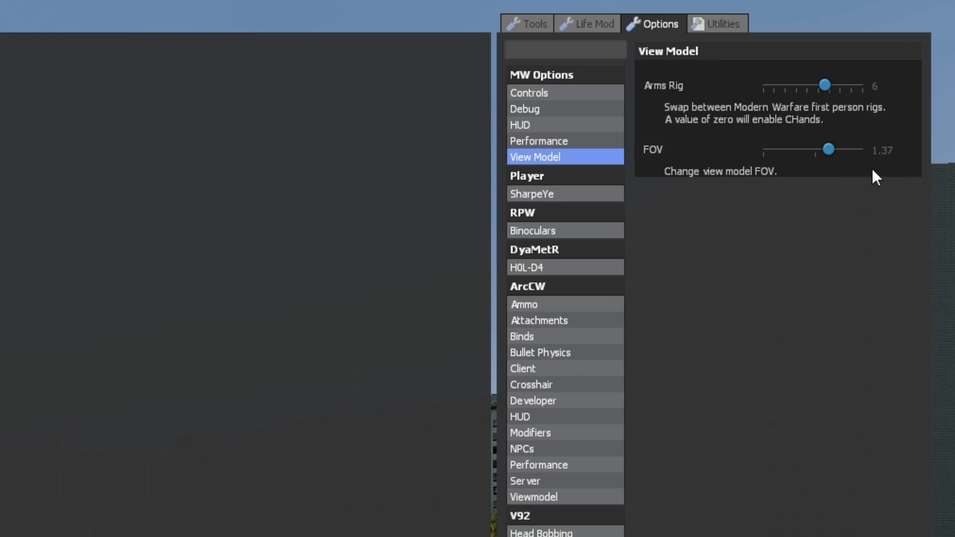
- Enable SharpeYe in the player options and test the camera motion by moving around in game
{"action": "left_click", "coordinate": [531, 193]}
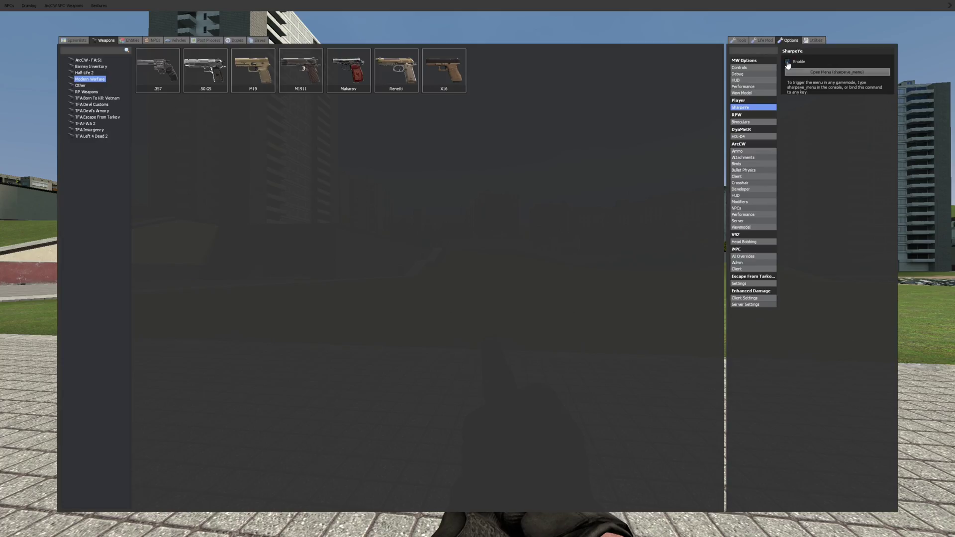
{"action": "key", "text": "q"}
{"action": "key", "text": "q"}
{"action": "key", "text": "q"}
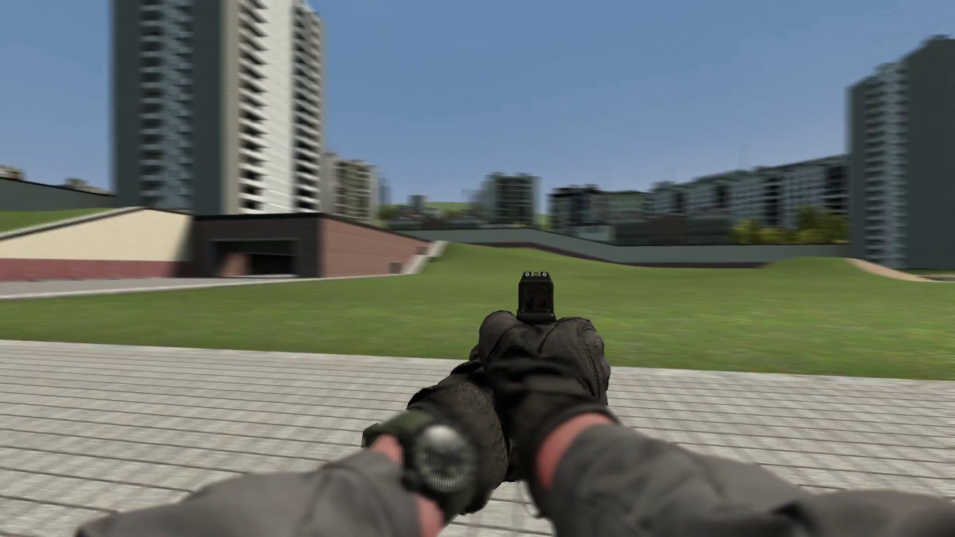
{"action": "key", "text": "s"}
- Open the SharpeYe menu and keep Disable Bobbing entirely (Keep Focus) turned on in the Master motion modifiers
{"action": "key", "text": "q"}
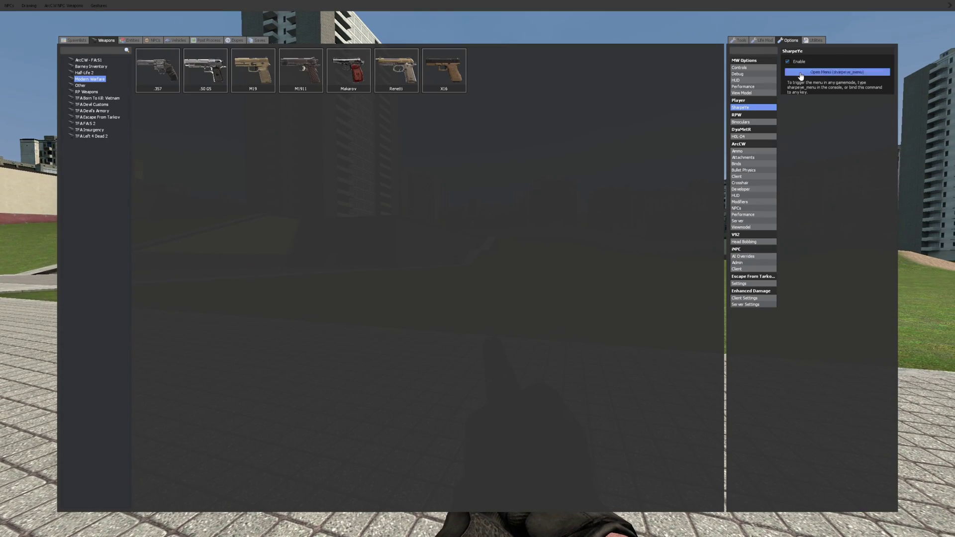
{"action": "left_click", "coordinate": [801, 74]}
{"action": "key", "text": "q"}
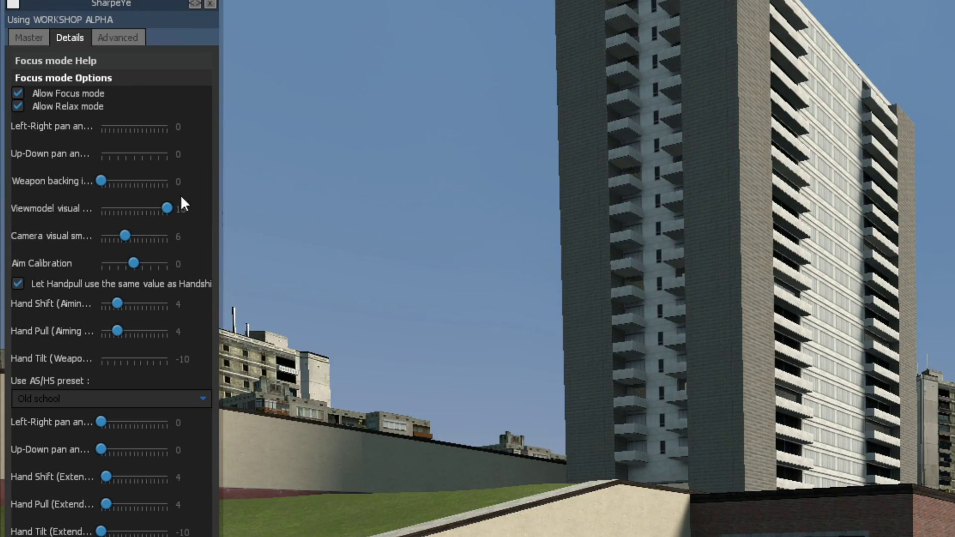
{"action": "left_click", "coordinate": [29, 38]}
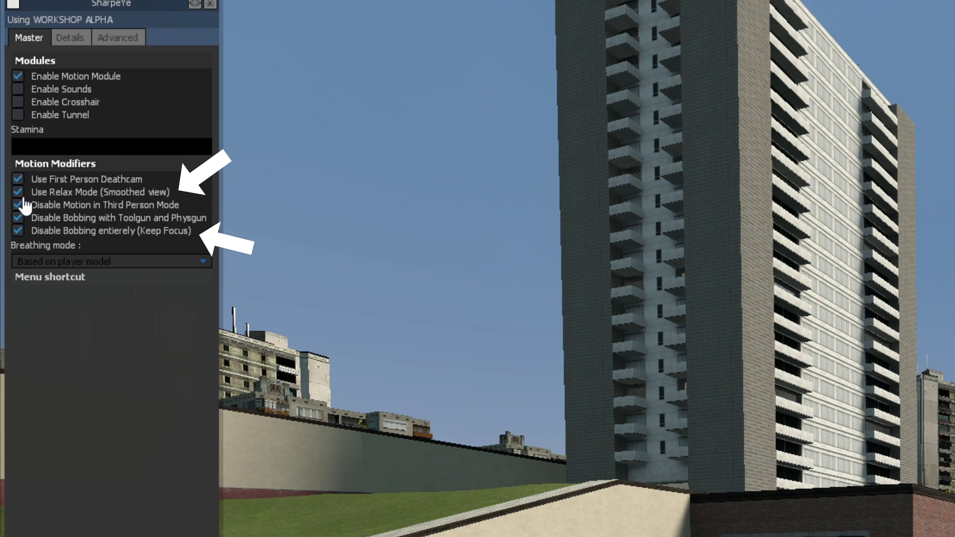
{"action": "left_click", "coordinate": [20, 233]}
{"action": "left_click", "coordinate": [20, 233]}
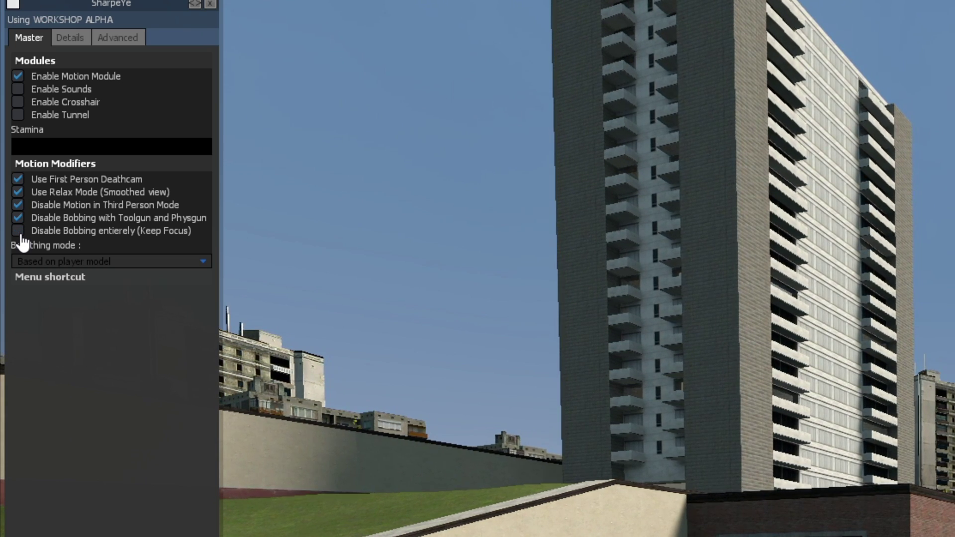
{"action": "left_click", "coordinate": [19, 232]}
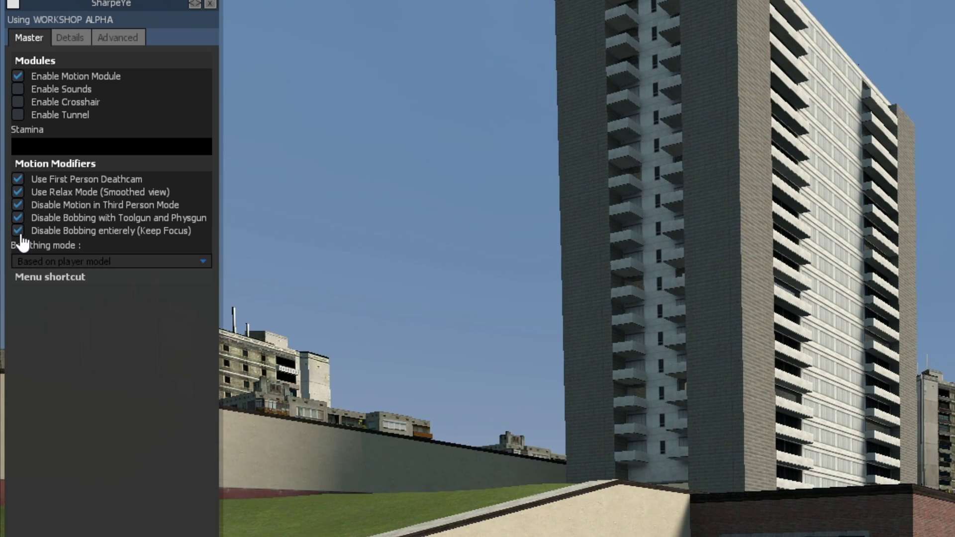
- Adjust the Viewmodel visual slider near its maximum in SharpeYe's detailed focus mode options
{"action": "left_click", "coordinate": [70, 38]}
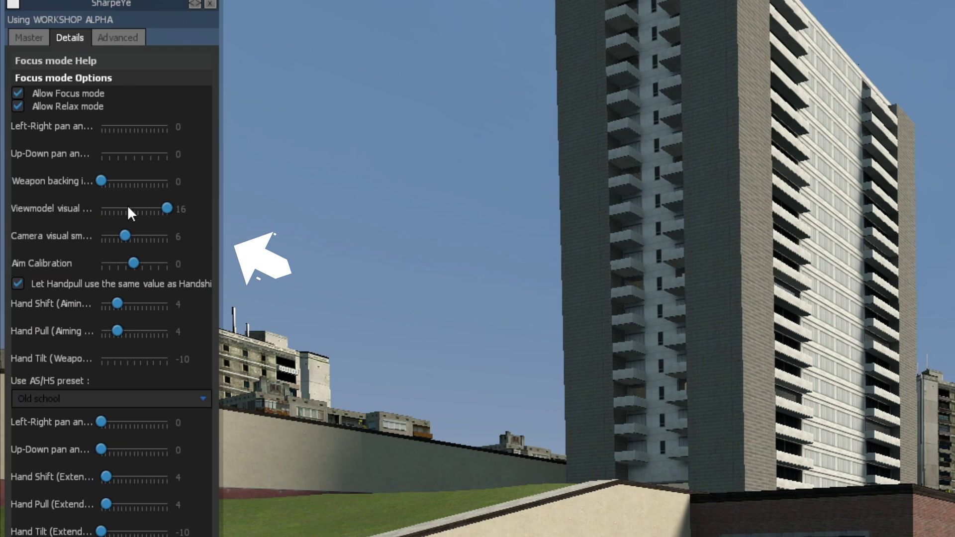
{"action": "left_click", "coordinate": [157, 209]}
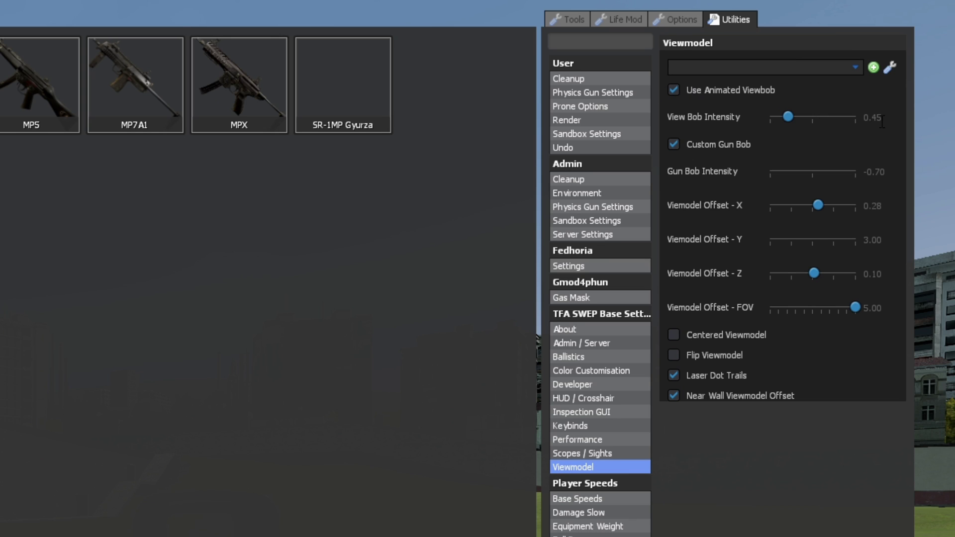
- Toggle Custom Gun Bob in the TFA SWEP Base viewmodel settings and open the Player Speeds Miscellaneous settings
{"action": "left_click", "coordinate": [677, 146]}
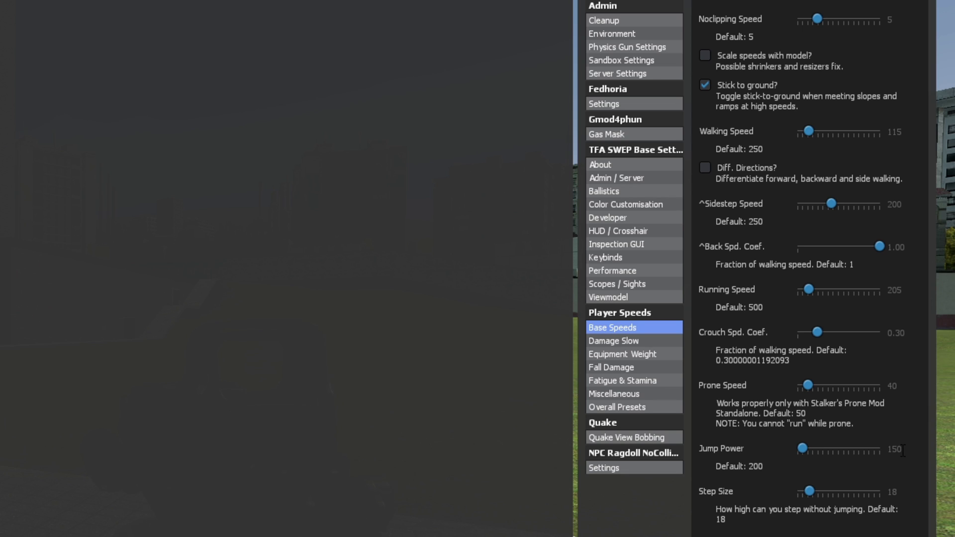
{"action": "left_click", "coordinate": [630, 396]}
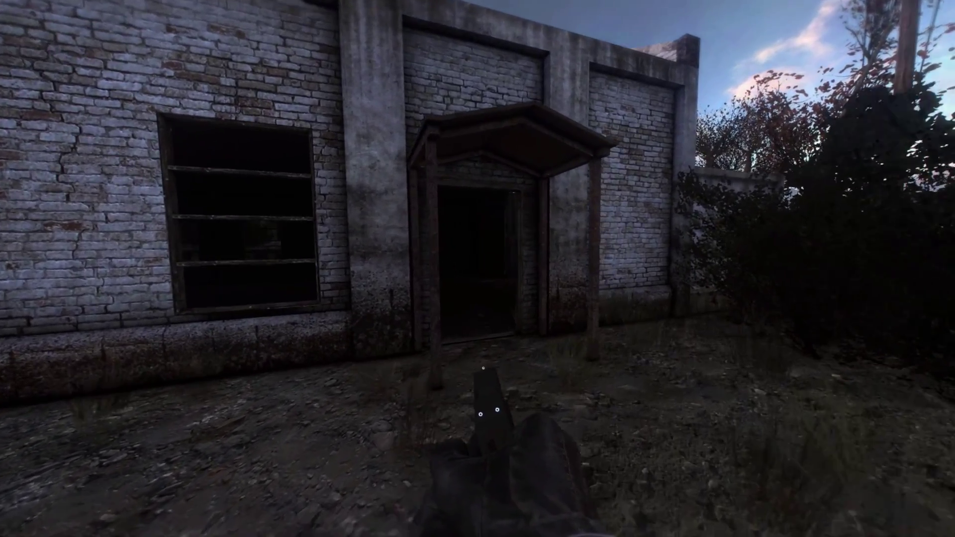
{"action": "key", "text": "w"}
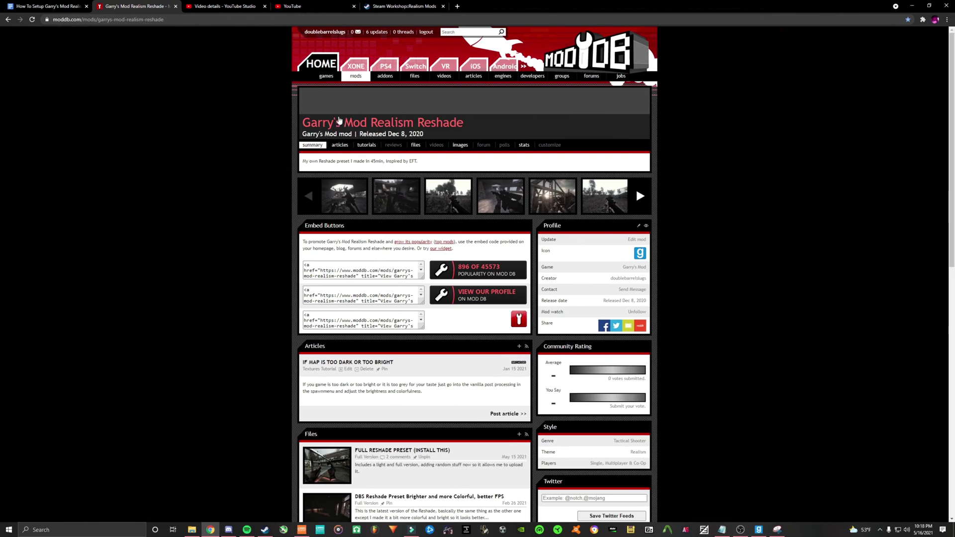
- Download the FULL RESHADE PRESET (INSTALL THIS) file from the Garry's Mod Realism Reshade page
{"action": "scroll", "coordinate": [339, 120], "scroll_direction": "down", "scroll_amount": 2}
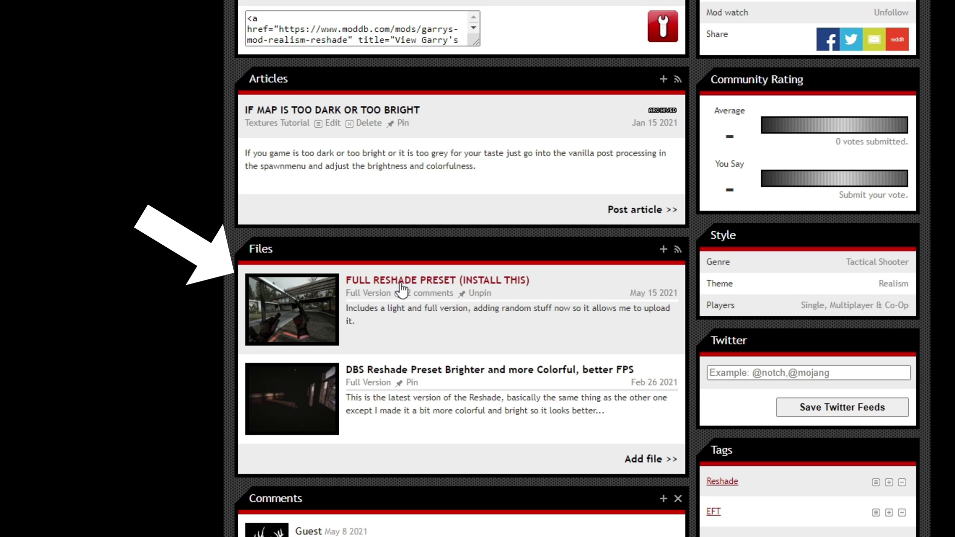
{"action": "left_click", "coordinate": [401, 282]}
{"action": "scroll", "coordinate": [282, 506], "scroll_direction": "down", "scroll_amount": 2}
{"action": "left_click", "coordinate": [383, 480]}
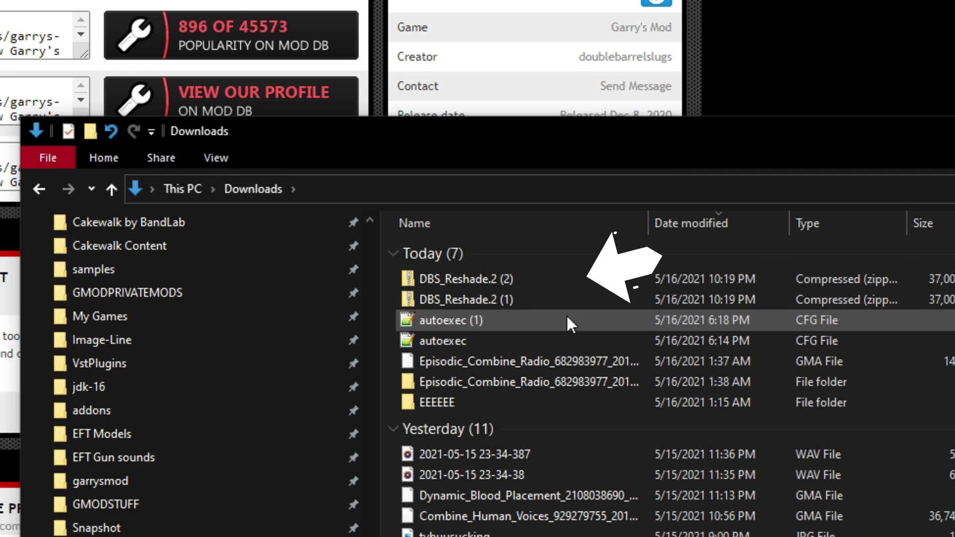
- Open the DBS Reshade folder inside the downloaded DBS_Reshade.2 (1) archive and run ReShade_Setup_4.9.1 without extracting the files
{"action": "double_click", "coordinate": [533, 294]}
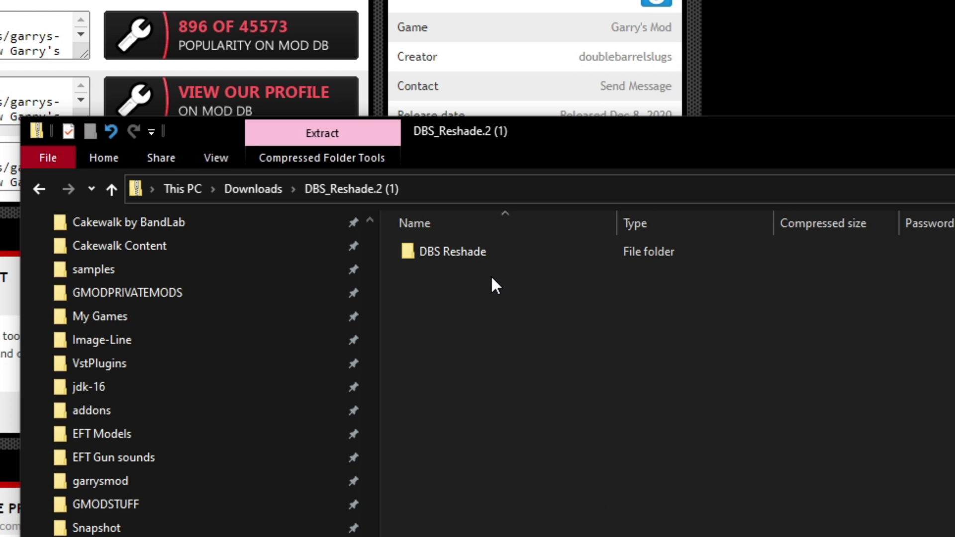
{"action": "double_click", "coordinate": [465, 262]}
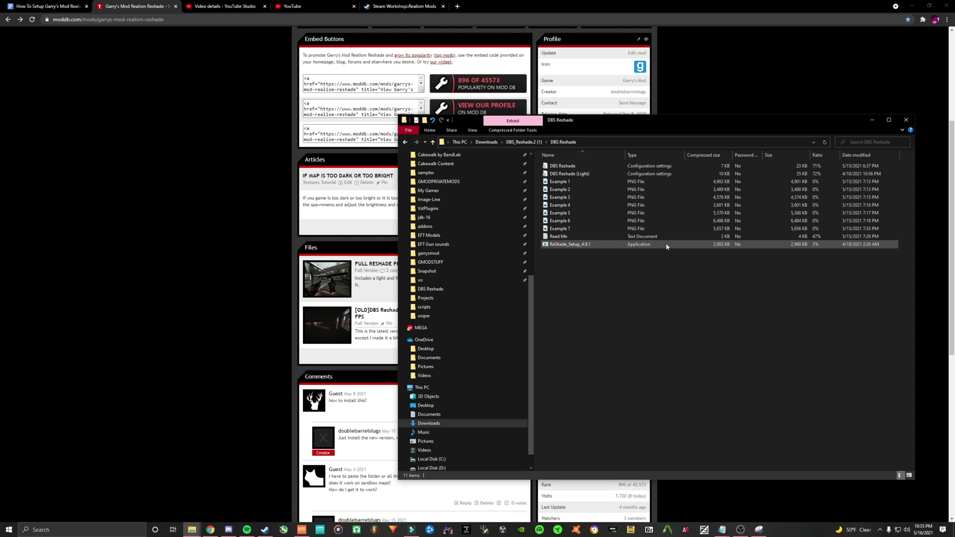
{"action": "double_click", "coordinate": [667, 247]}
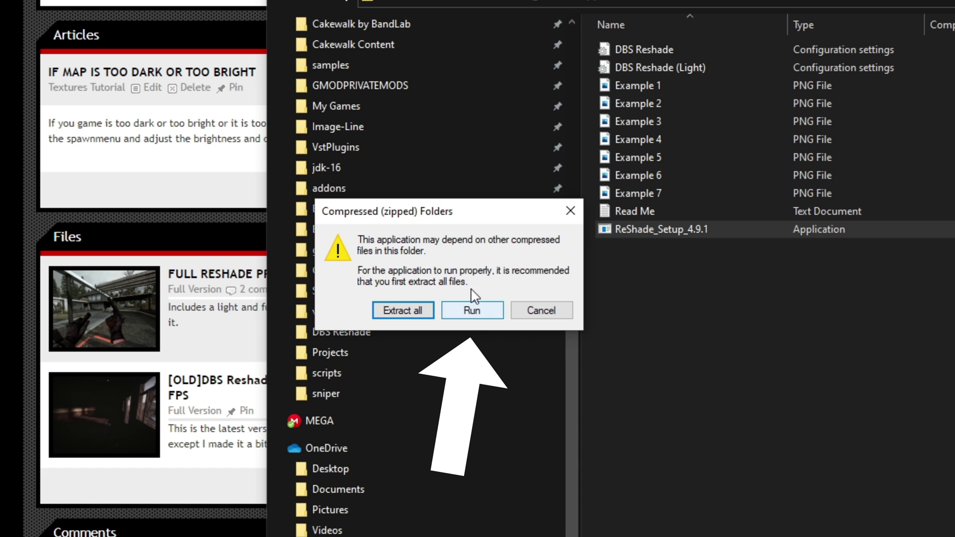
{"action": "left_click", "coordinate": [473, 311]}
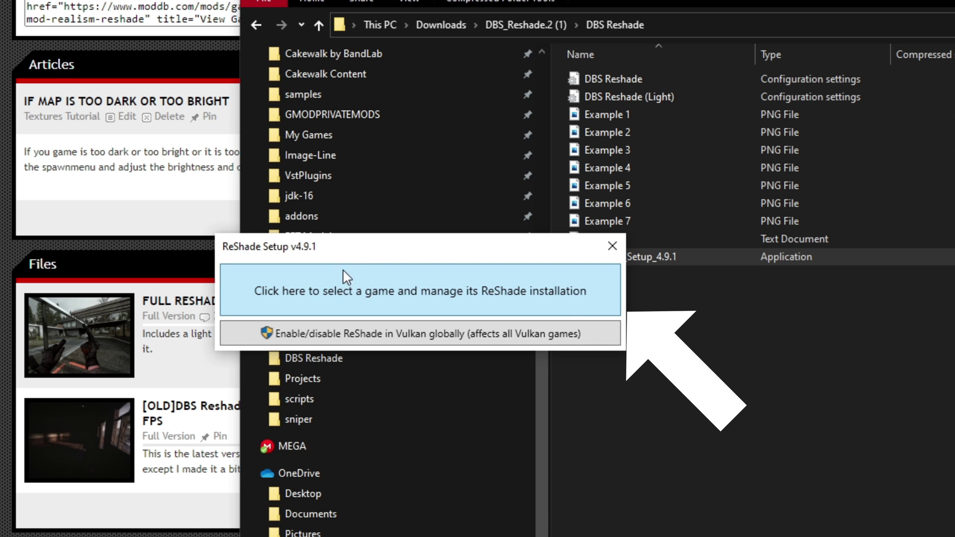
- Choose Garry's Mod (hl2) as the game to manage and update its existing ReShade installation
{"action": "left_click", "coordinate": [374, 278]}
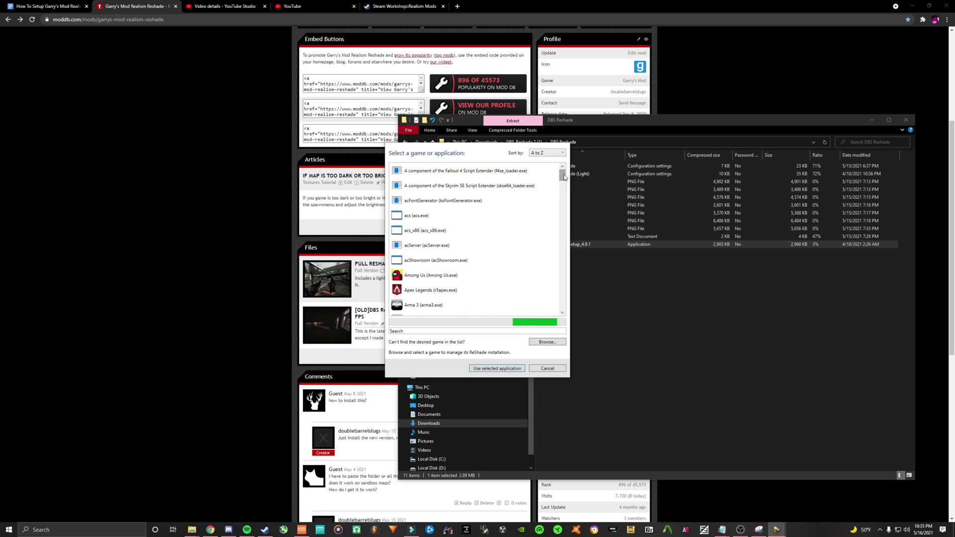
{"action": "left_click_drag", "start_coordinate": [563, 174], "coordinate": [564, 243]}
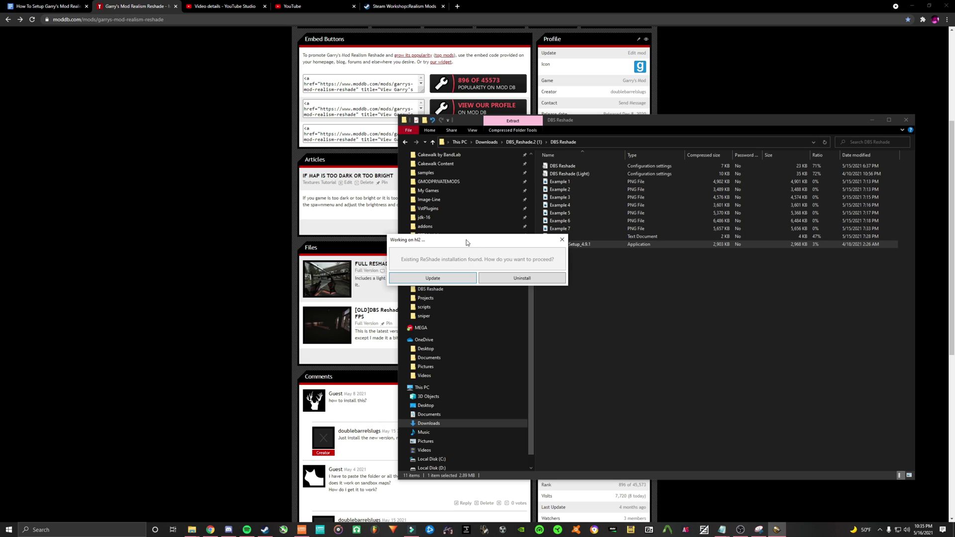
{"action": "left_click", "coordinate": [454, 279]}
- Mark all remaining effect packages for installation, down to Legacy standard effects, and confirm the package selection
{"action": "left_click", "coordinate": [398, 203]}
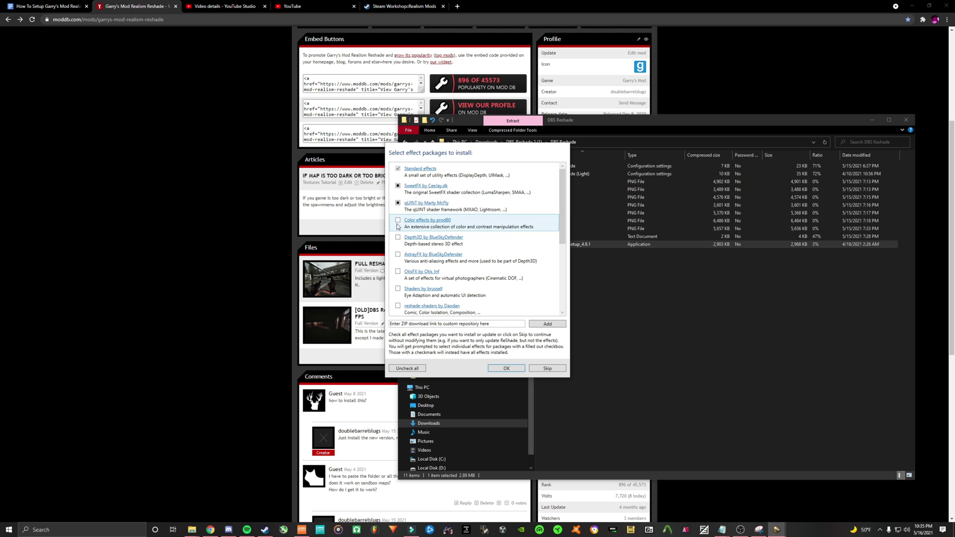
{"action": "left_click", "coordinate": [399, 220]}
{"action": "left_click", "coordinate": [399, 238]}
{"action": "left_click", "coordinate": [398, 255]}
{"action": "scroll", "coordinate": [398, 258], "scroll_direction": "down", "scroll_amount": 3}
{"action": "left_click", "coordinate": [398, 220]}
{"action": "left_click", "coordinate": [398, 237]}
{"action": "left_click", "coordinate": [397, 254]}
{"action": "left_click", "coordinate": [398, 271]}
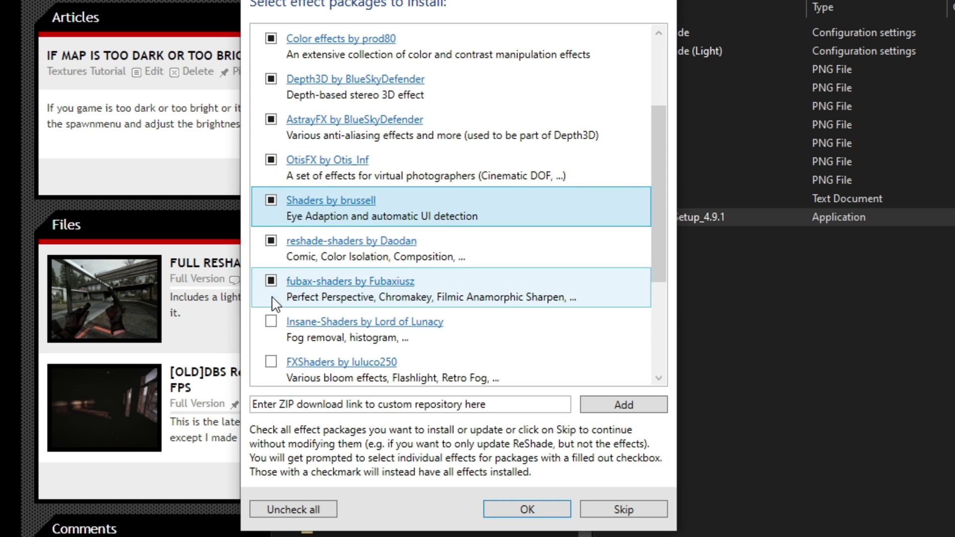
{"action": "left_click", "coordinate": [398, 288]}
{"action": "scroll", "coordinate": [399, 283], "scroll_direction": "down", "scroll_amount": 4}
{"action": "left_click", "coordinate": [398, 237]}
{"action": "scroll", "coordinate": [288, 299], "scroll_direction": "up", "scroll_amount": 5}
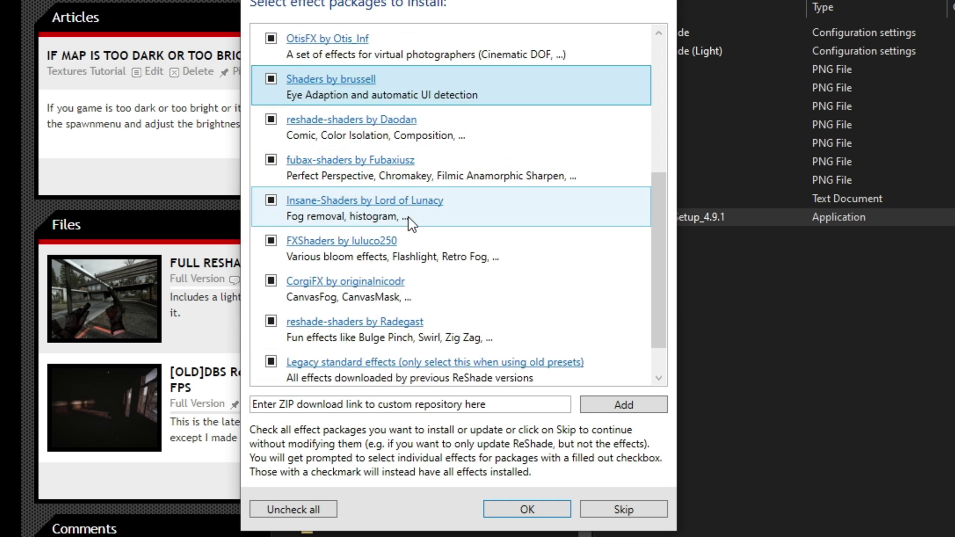
{"action": "left_click", "coordinate": [541, 506]}
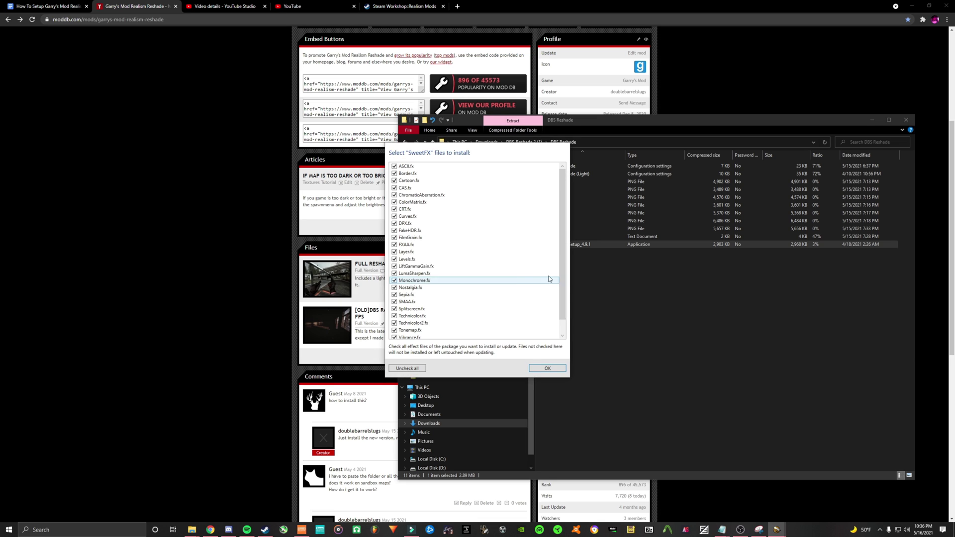
- Accept all effect files for the SweetFX, qUINT, Color effects, Depth3D and OtisFX packages
{"action": "scroll", "coordinate": [496, 292], "scroll_direction": "up", "scroll_amount": 1}
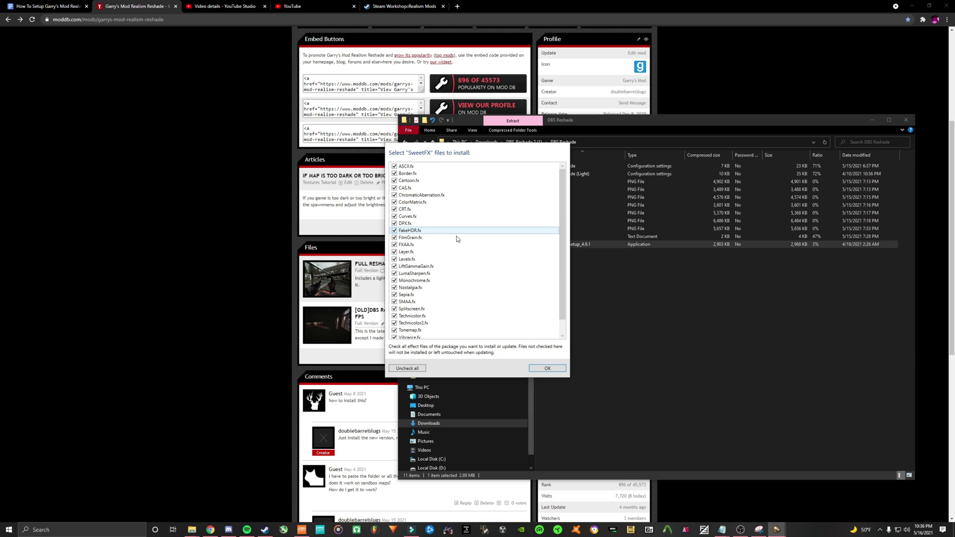
{"action": "left_click", "coordinate": [545, 368]}
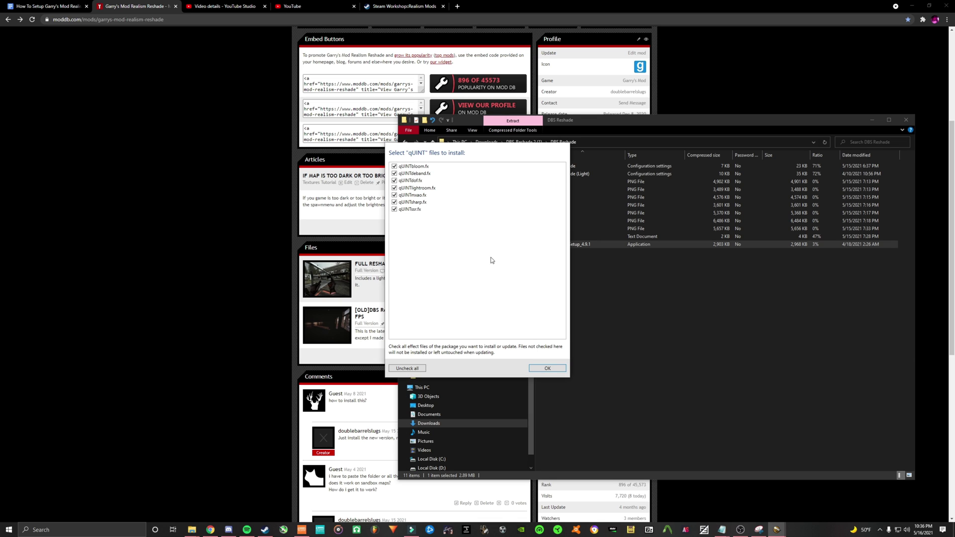
{"action": "left_click", "coordinate": [546, 368]}
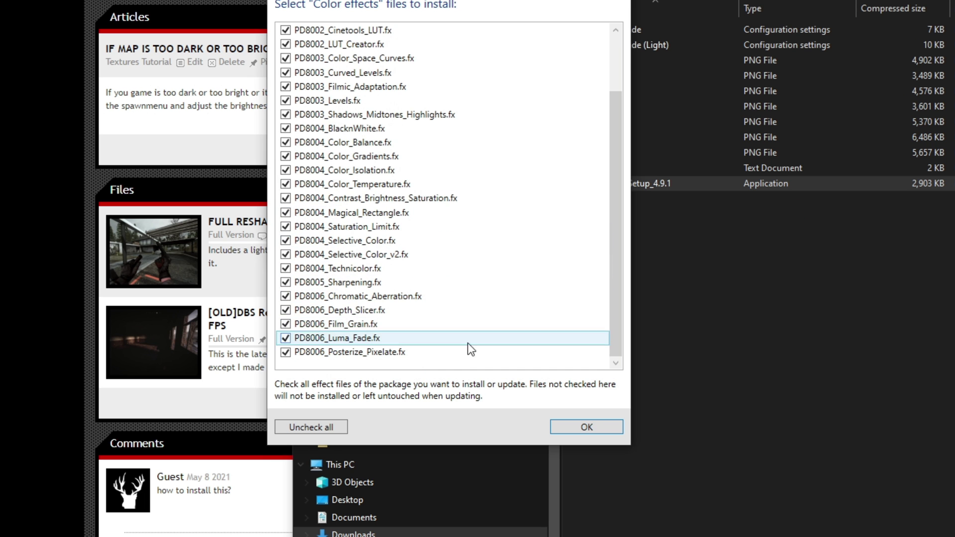
{"action": "left_click", "coordinate": [546, 368]}
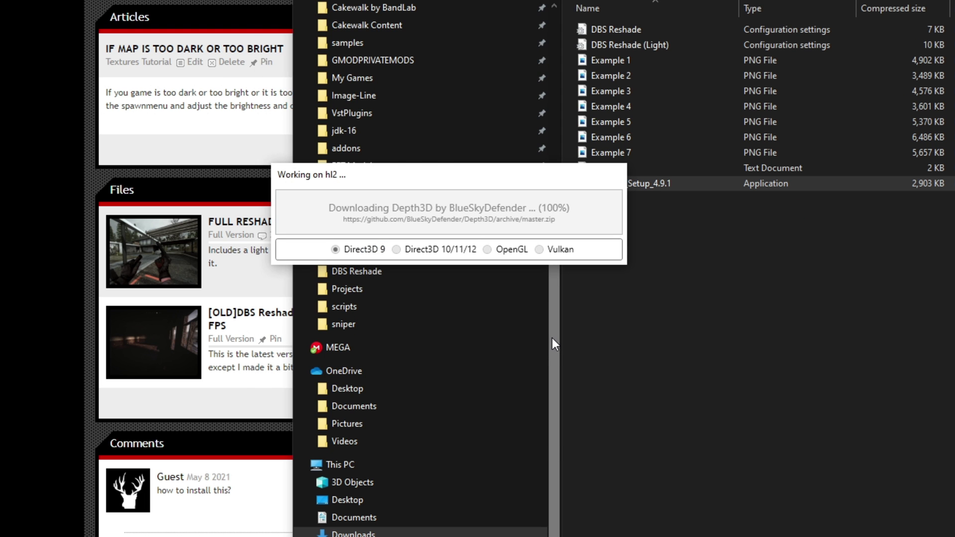
{"action": "key", "text": "Return"}
{"action": "left_click", "coordinate": [587, 423]}
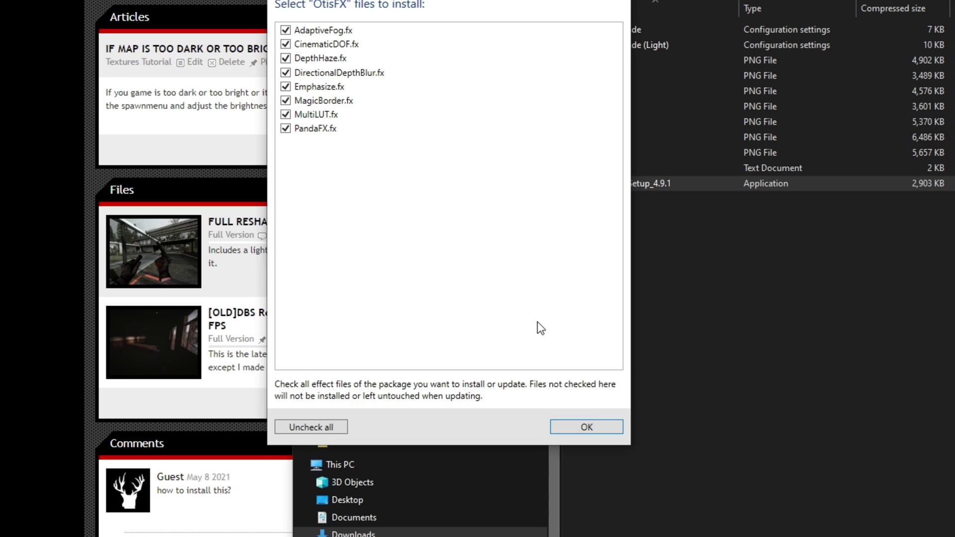
{"action": "left_click", "coordinate": [584, 426]}
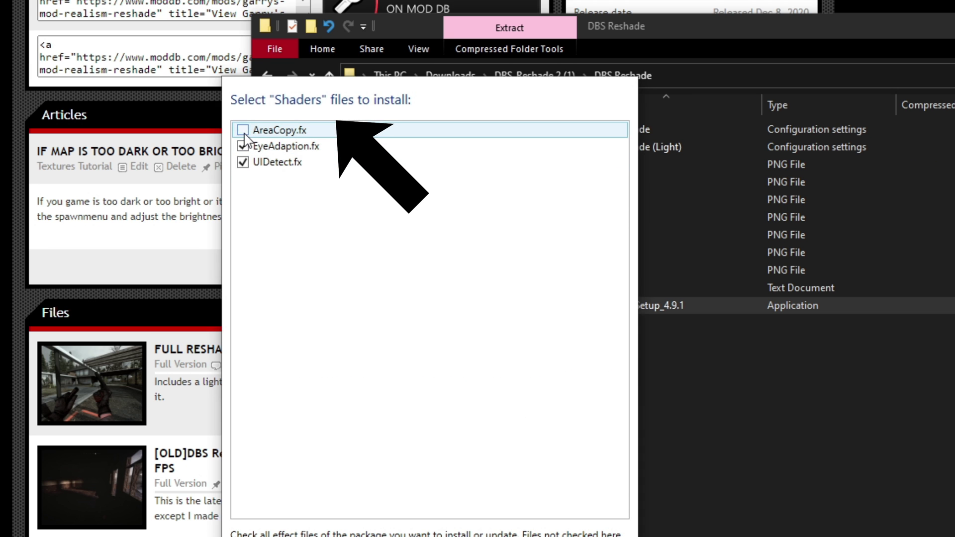
- Include AreaCopy.fx in the "Shaders" package files and accept the selection, continuing to the fubax-shaders files
{"action": "left_click", "coordinate": [242, 130]}
{"action": "key", "text": "Return"}
{"action": "key", "text": "Return"}
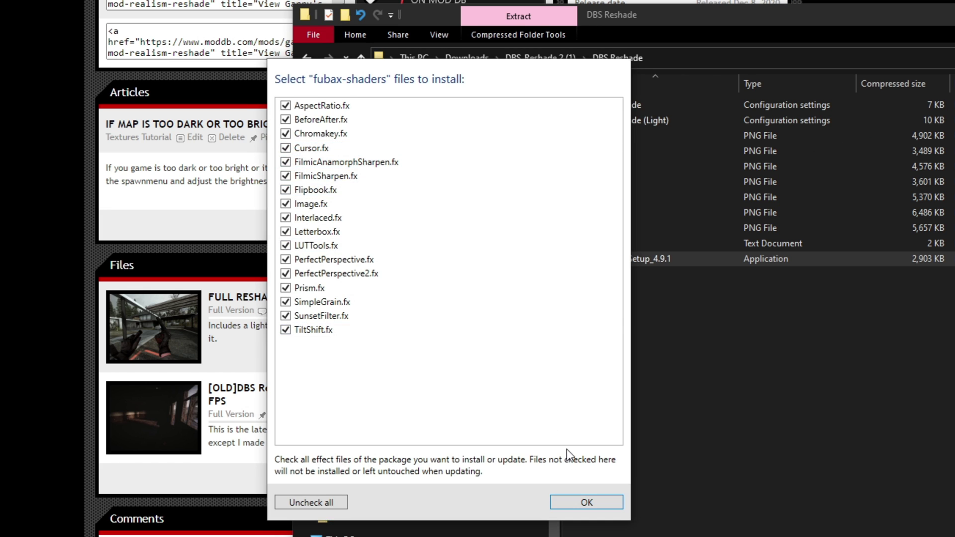
- Accept all effect files for the remaining packages, from fubax-shaders through FXShaders and reshade-shaders to Legacy standard effects
{"action": "left_click", "coordinate": [579, 501]}
{"action": "left_click", "coordinate": [581, 503]}
{"action": "scroll", "coordinate": [445, 383], "scroll_direction": "down", "scroll_amount": 3}
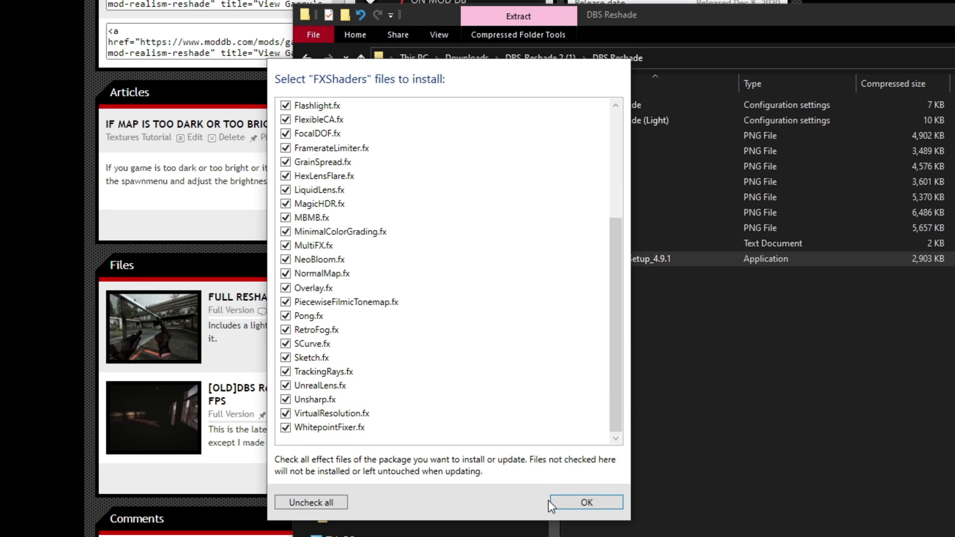
{"action": "left_click", "coordinate": [557, 503]}
{"action": "key", "text": "Return"}
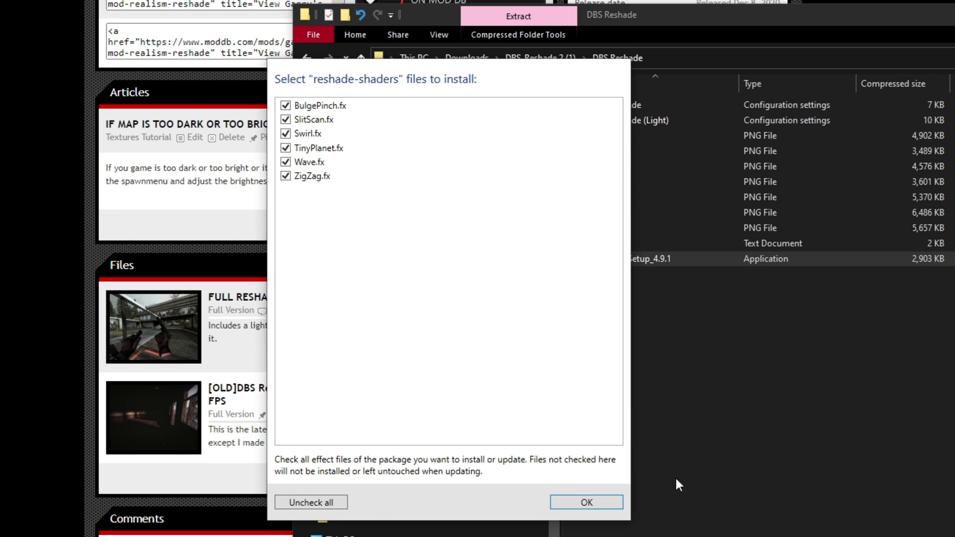
{"action": "left_click", "coordinate": [604, 505]}
{"action": "scroll", "coordinate": [379, 371], "scroll_direction": "down", "scroll_amount": 10}
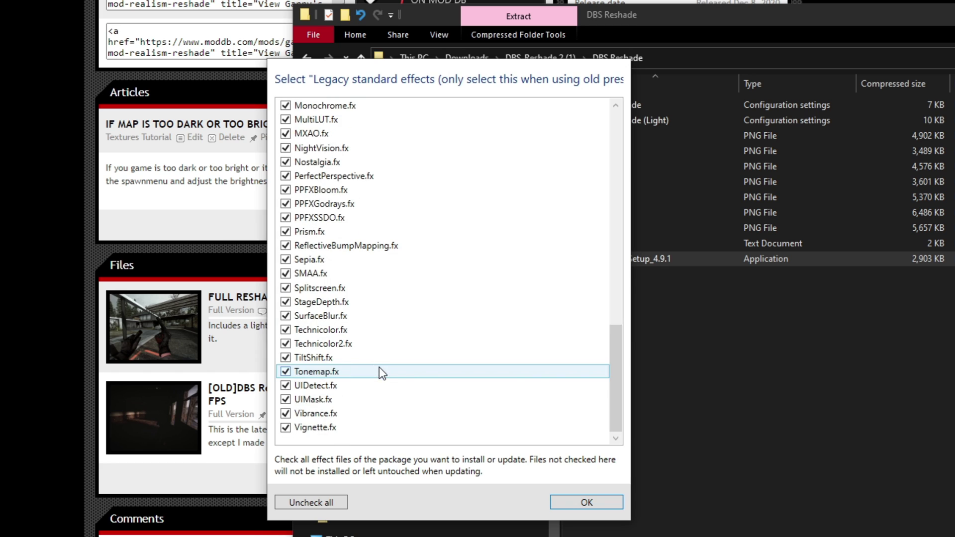
{"action": "left_click", "coordinate": [602, 500]}
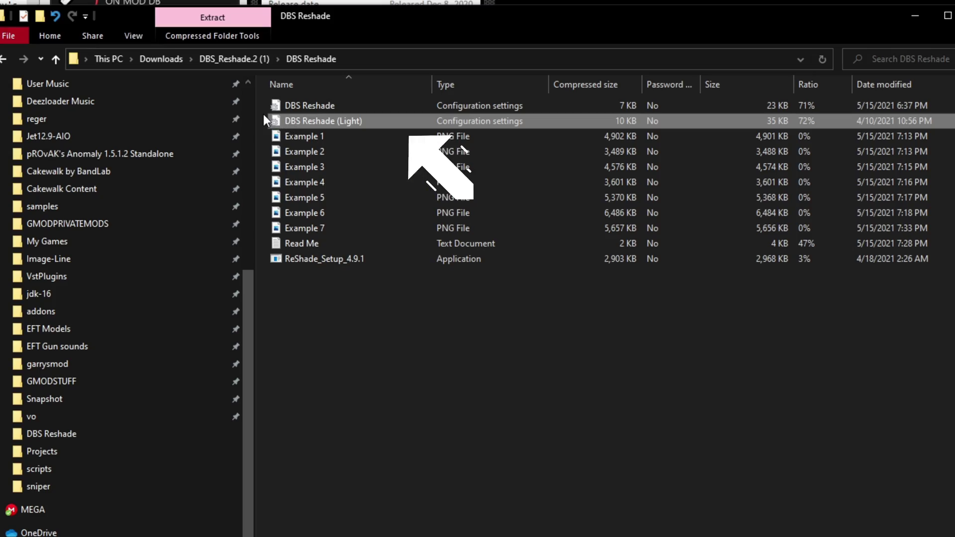
- Copy the DBS Reshade and DBS Reshade (Light) configuration files into the bin folder of the GarrysMod installation
{"action": "right_click", "coordinate": [301, 109]}
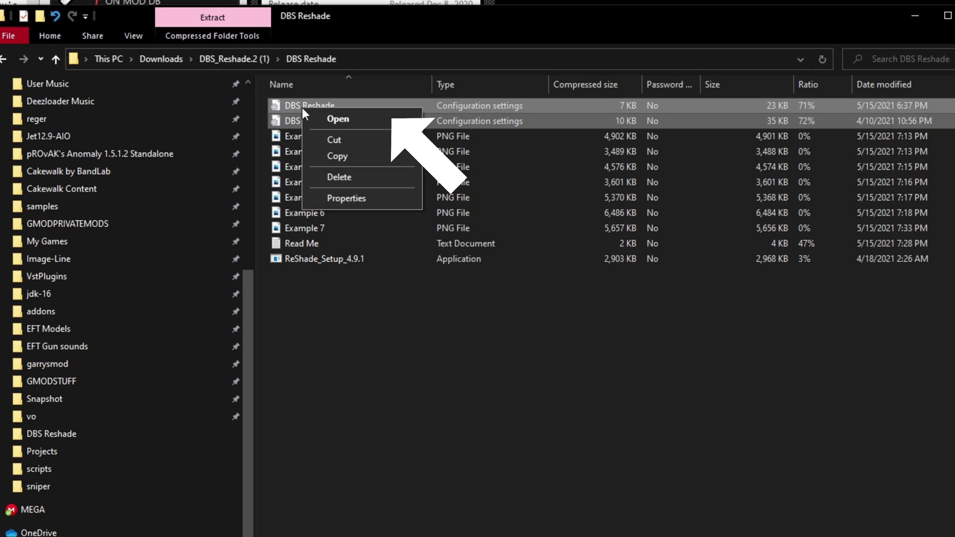
{"action": "left_click", "coordinate": [297, 157]}
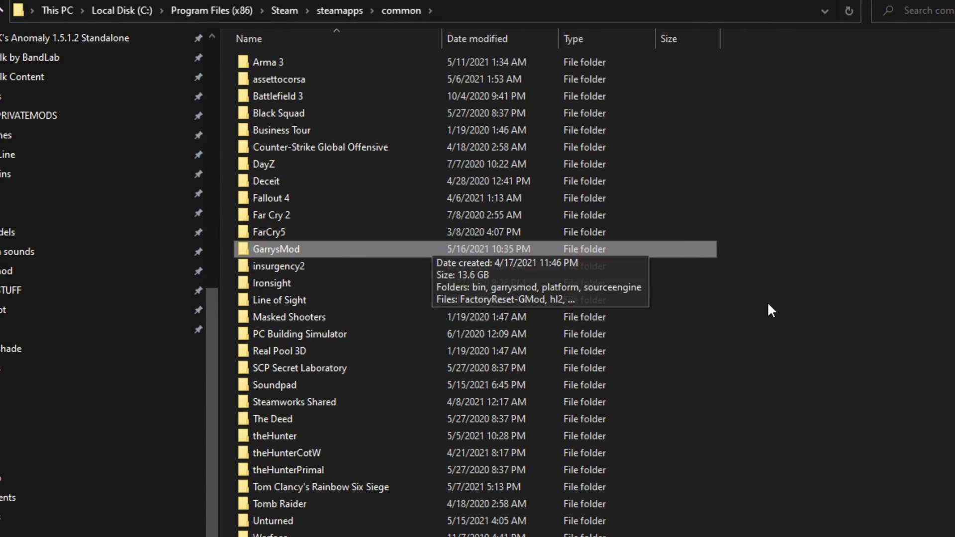
{"action": "double_click", "coordinate": [278, 249]}
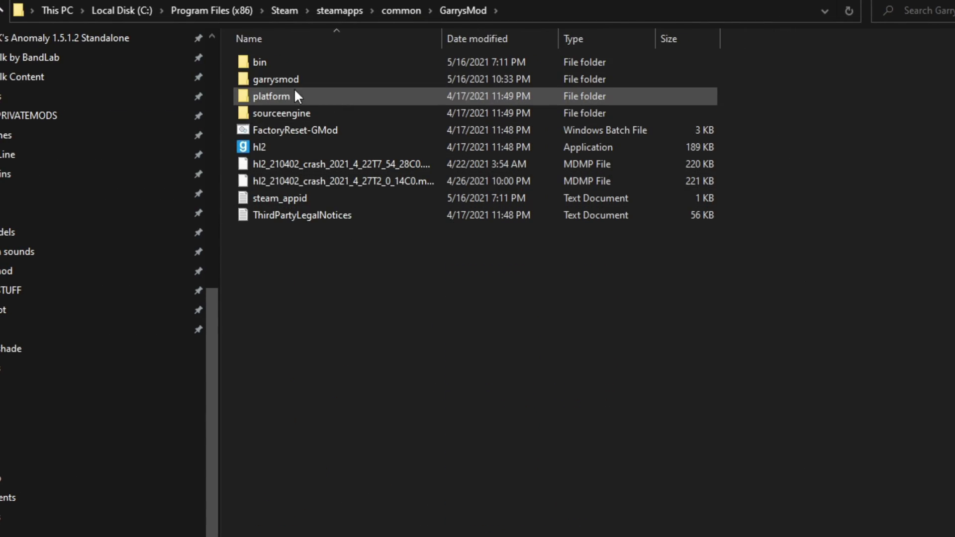
{"action": "double_click", "coordinate": [310, 60]}
{"action": "right_click", "coordinate": [834, 194]}
{"action": "mouse_move", "coordinate": [869, 222]}
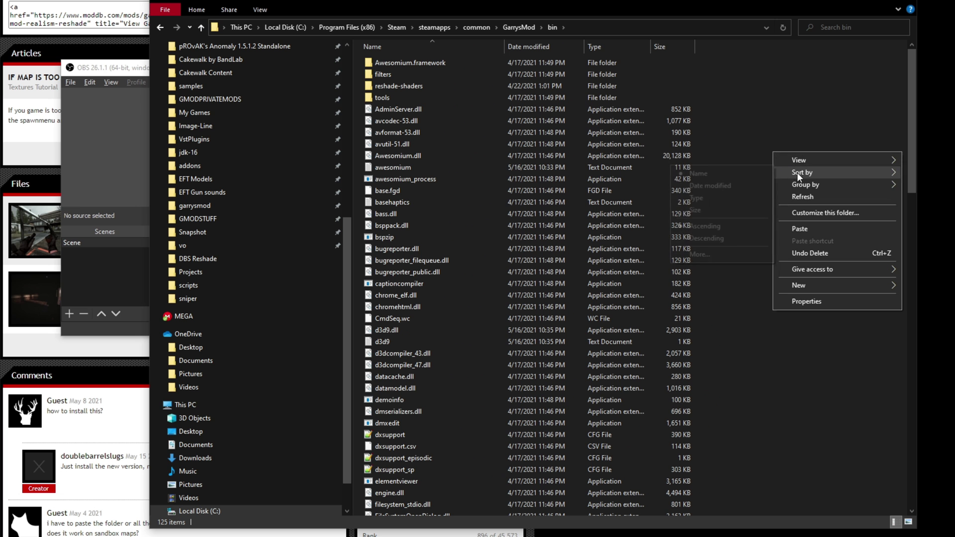
{"action": "left_click", "coordinate": [801, 229]}
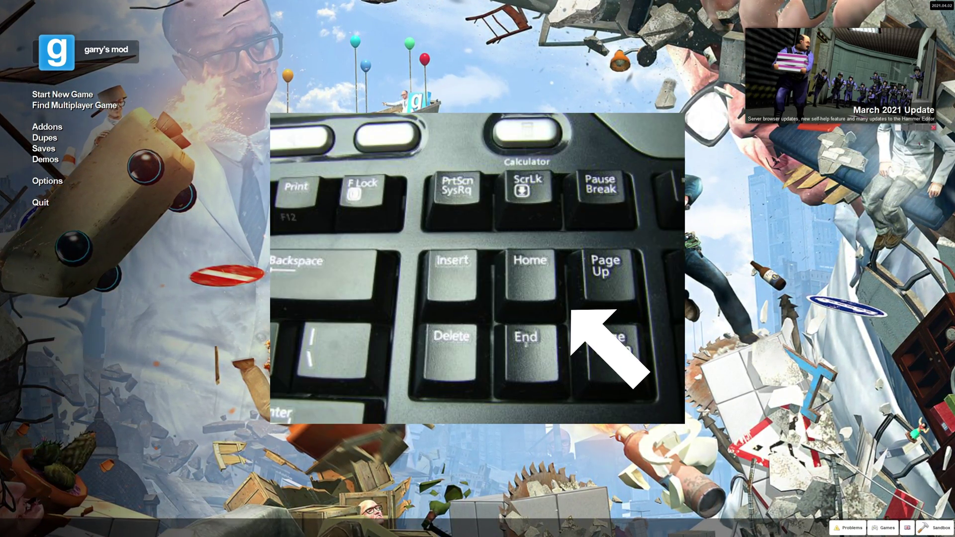
- Load DBS Reshade.ini from GarrysMod's bin folder as the in-game ReShade preset and open the D3D9 depth buffer settings
{"action": "key", "text": "Home"}
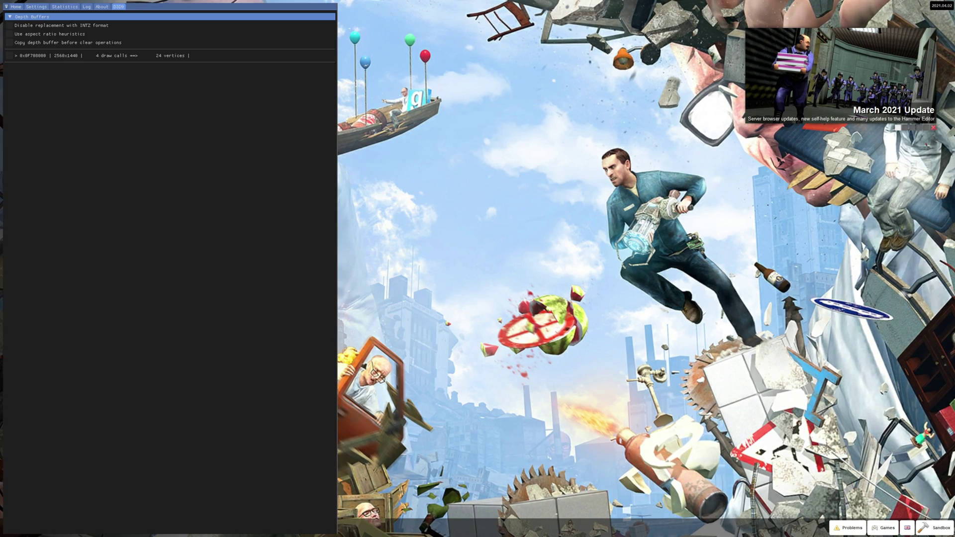
{"action": "left_click", "coordinate": [15, 6]}
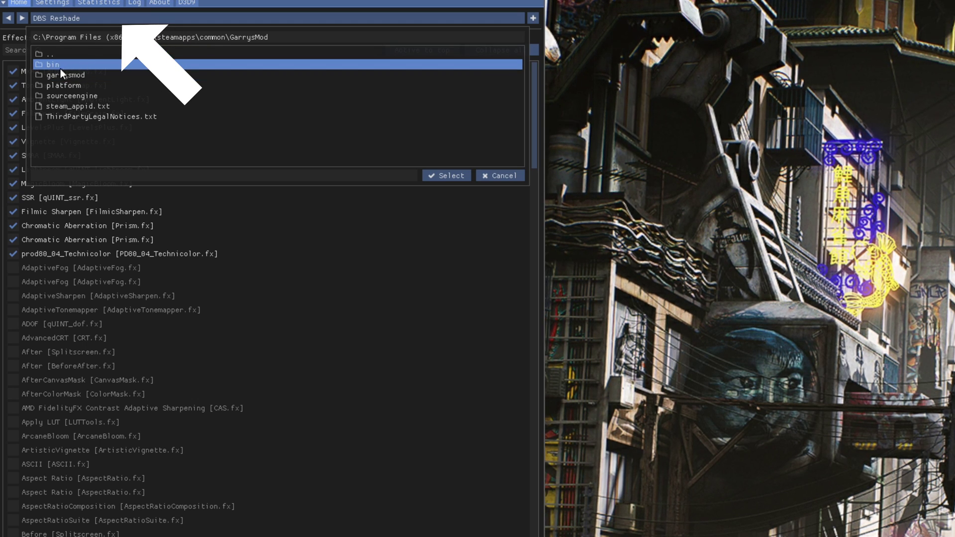
{"action": "double_click", "coordinate": [75, 63]}
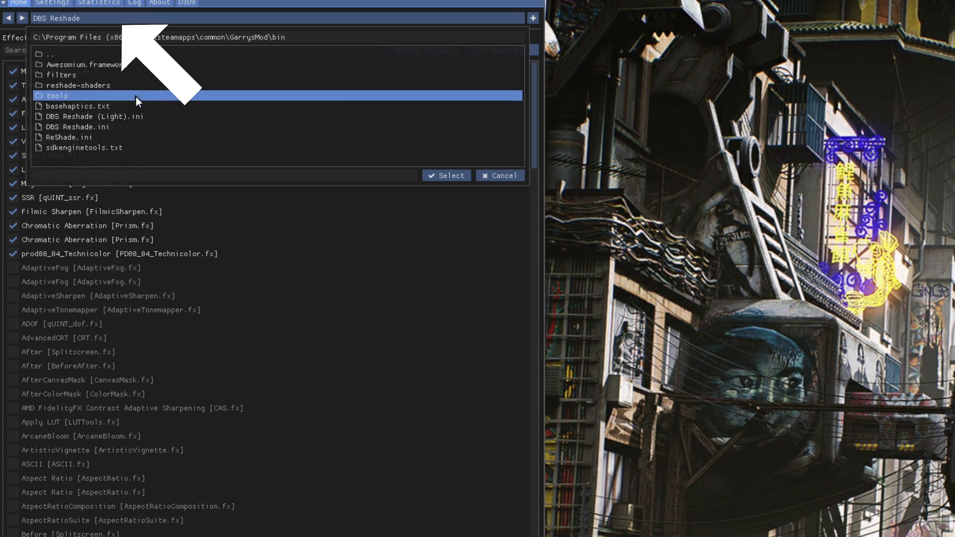
{"action": "double_click", "coordinate": [132, 125]}
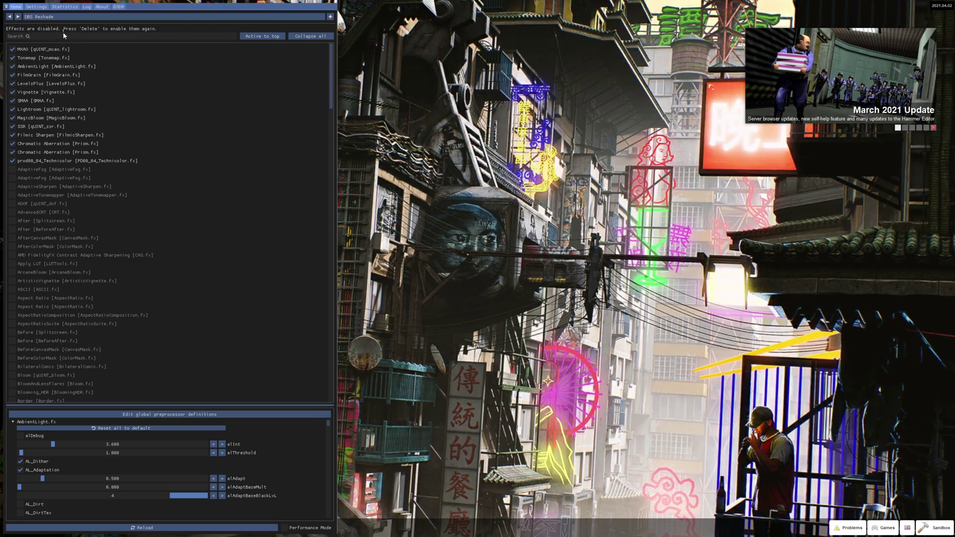
{"action": "key", "text": "Home"}
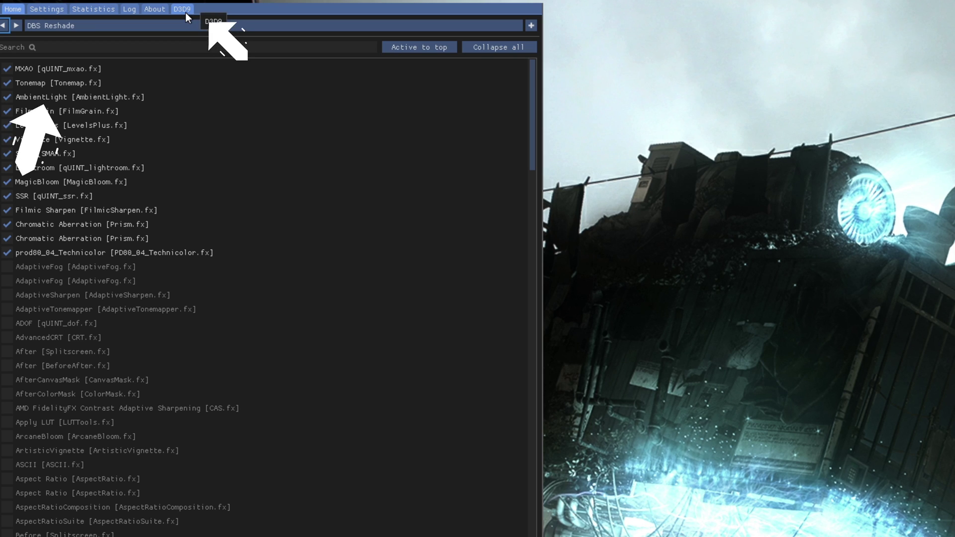
{"action": "left_click", "coordinate": [182, 11]}
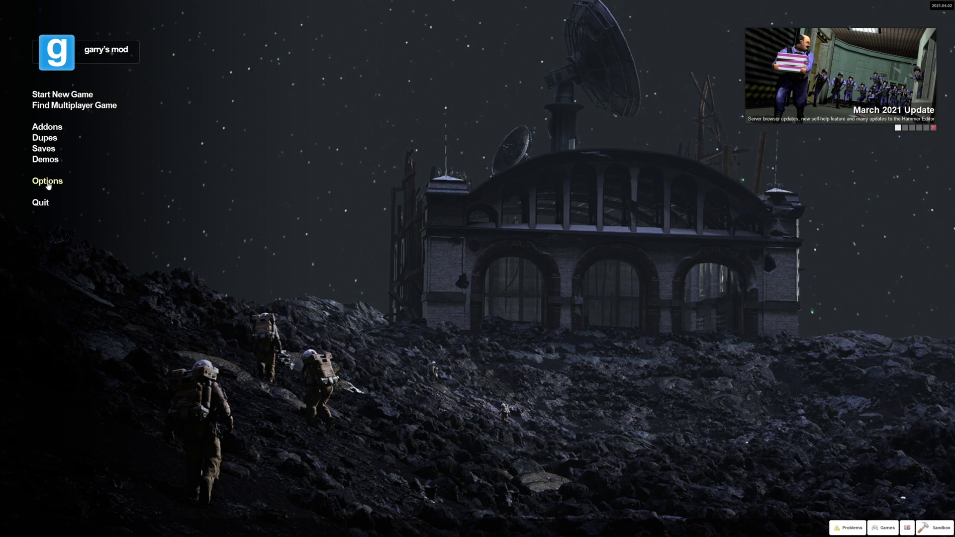
- Set Antialiasing mode to None in the game's advanced video options
{"action": "left_click", "coordinate": [48, 182]}
{"action": "left_click", "coordinate": [468, 207]}
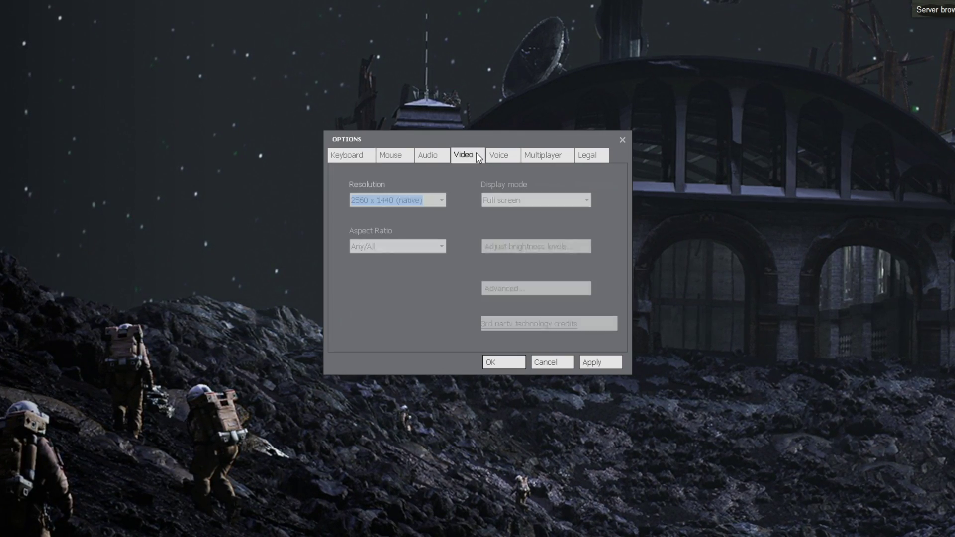
{"action": "left_click", "coordinate": [513, 288]}
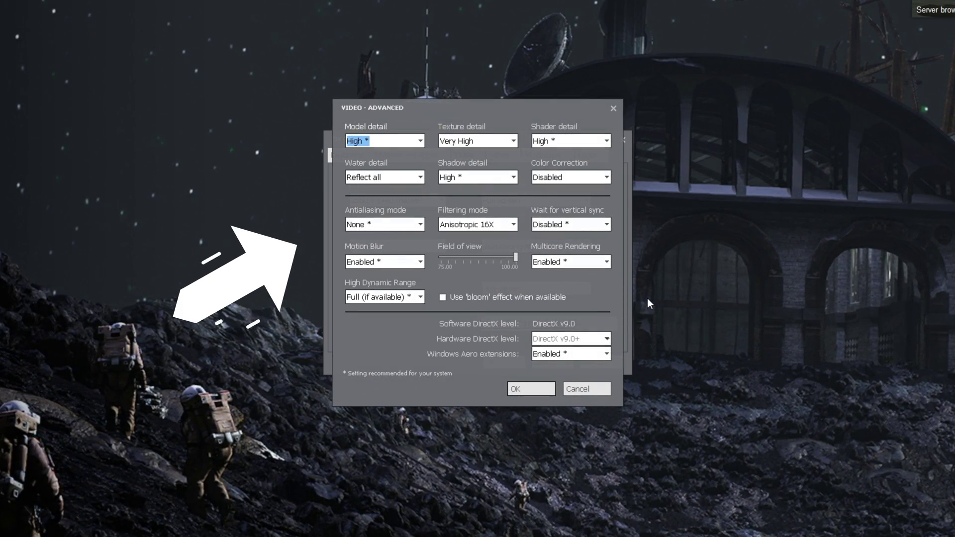
{"action": "left_click", "coordinate": [378, 226]}
{"action": "left_click", "coordinate": [381, 238]}
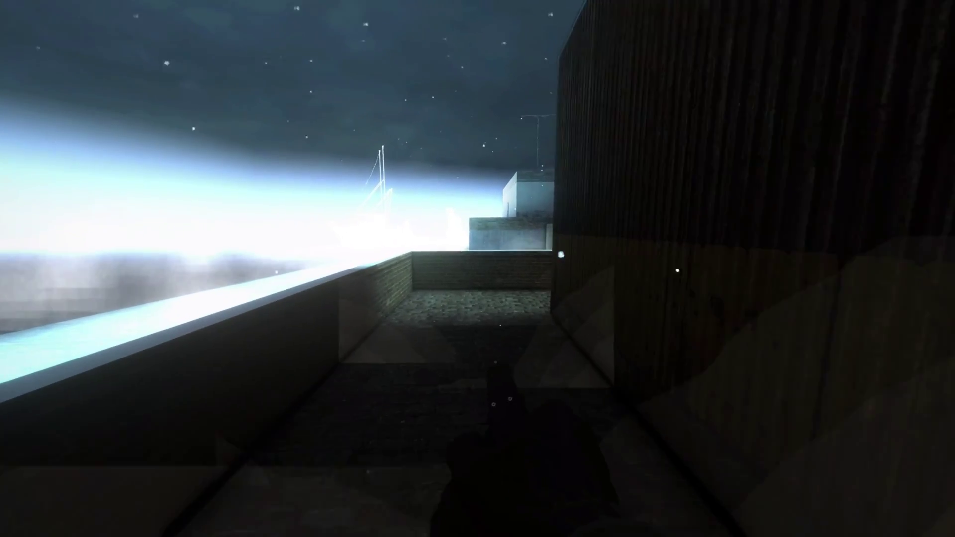
{"action": "key", "text": "w"}
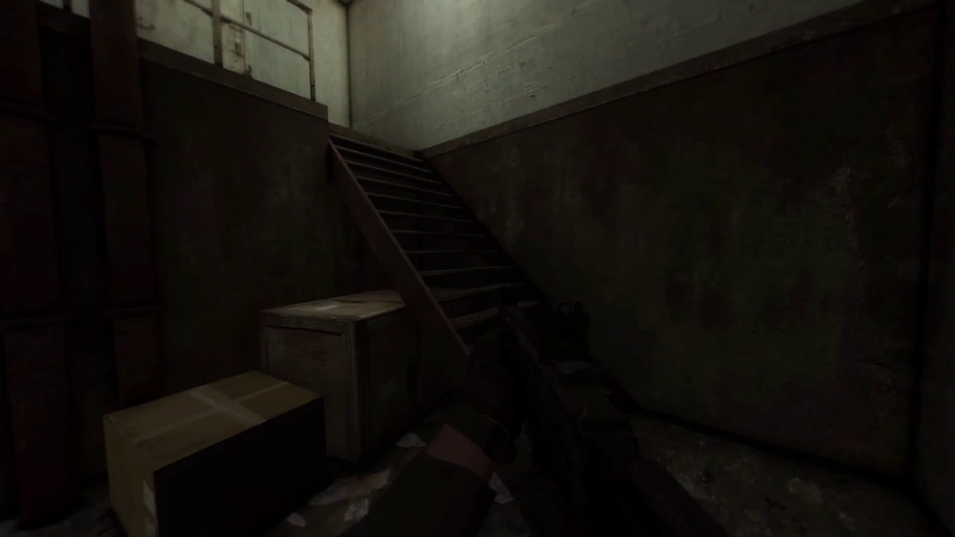
{"action": "key", "text": "w"}
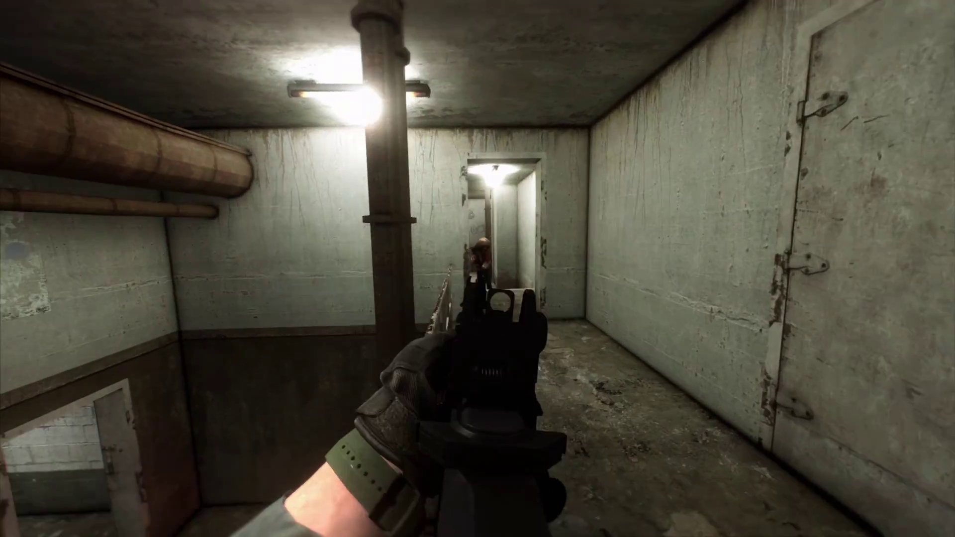